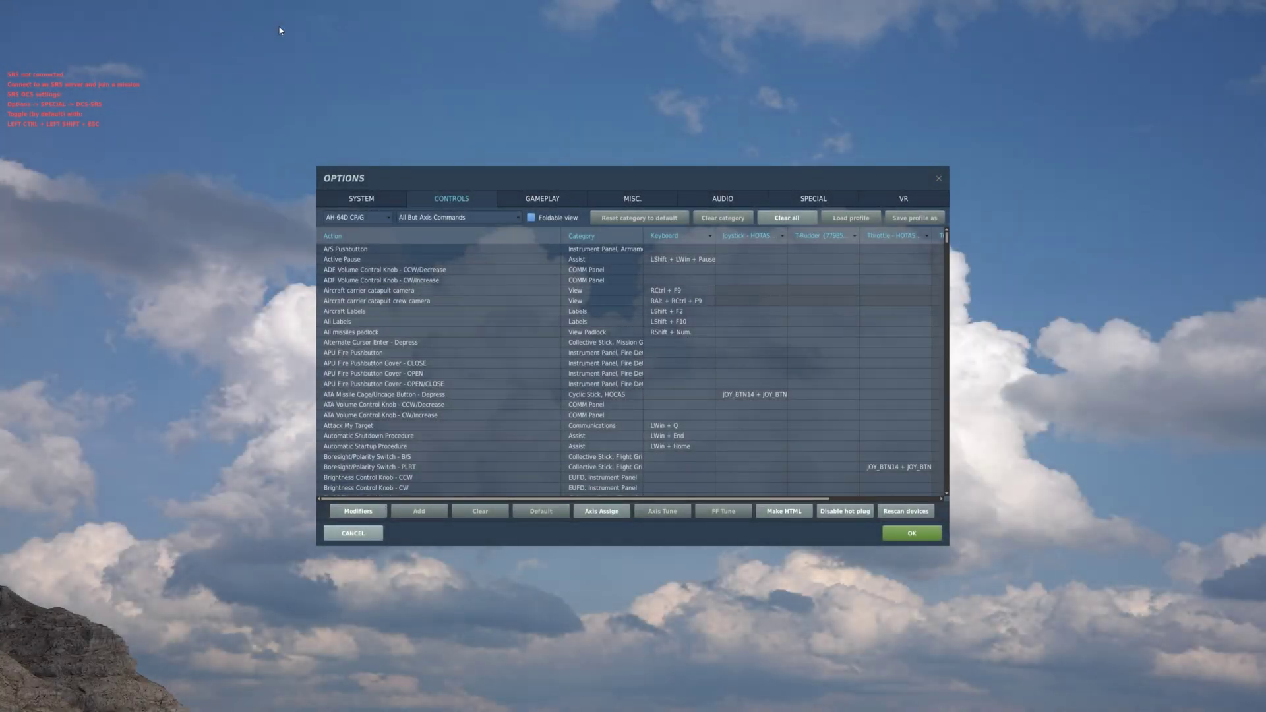
View the AH-64 CP/G controller map image in Photos, and check the switches defined in the DCS modifiers settings.
key("alt+Tab")
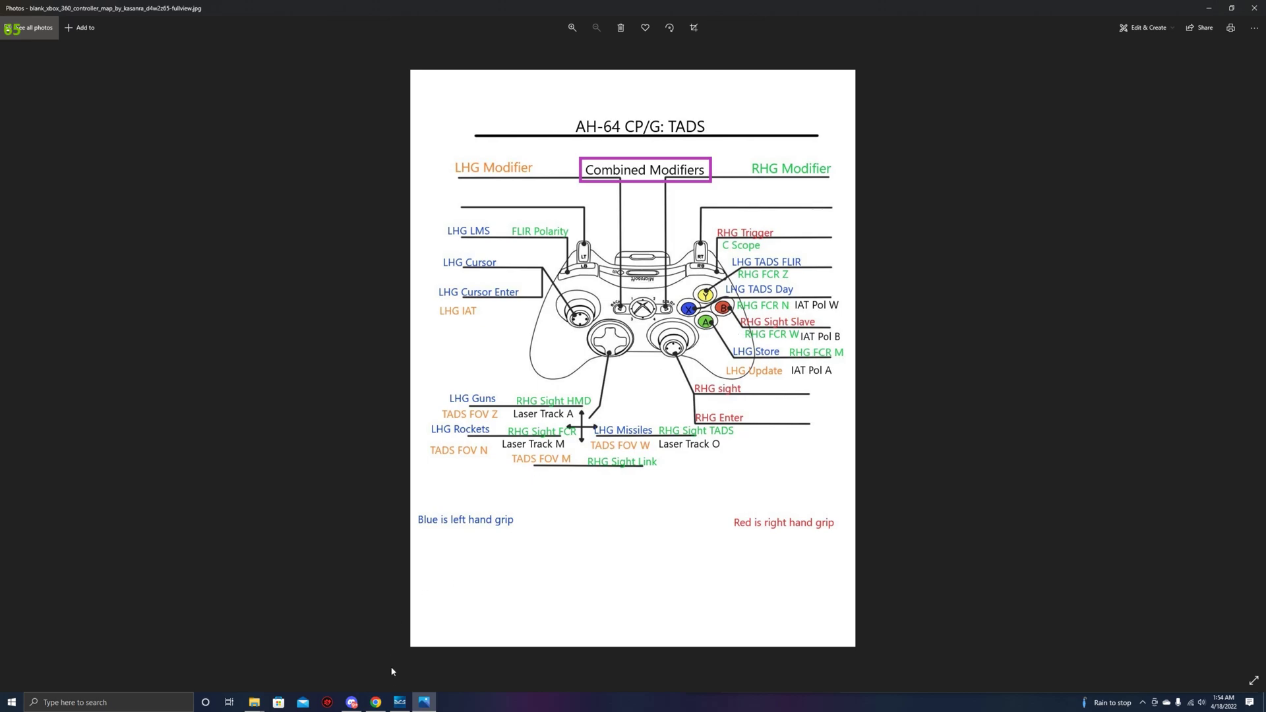
left_click(399, 703)
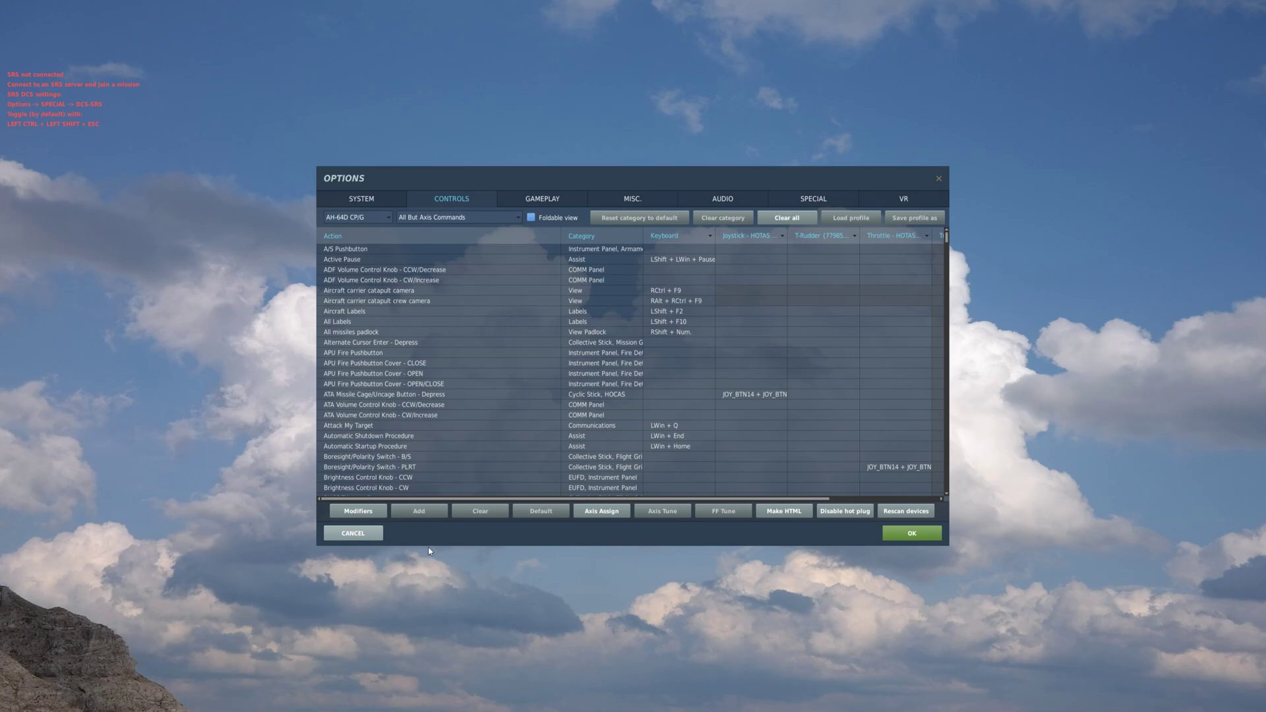
left_click(358, 512)
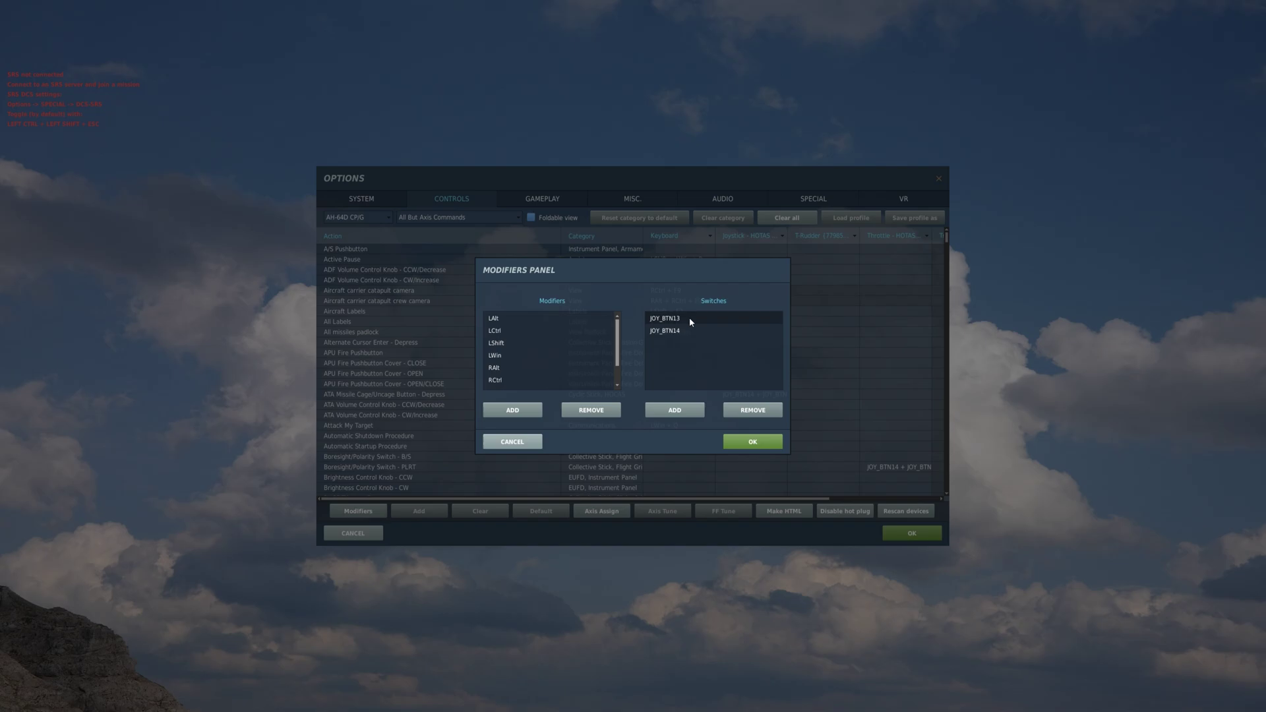
left_click(764, 447)
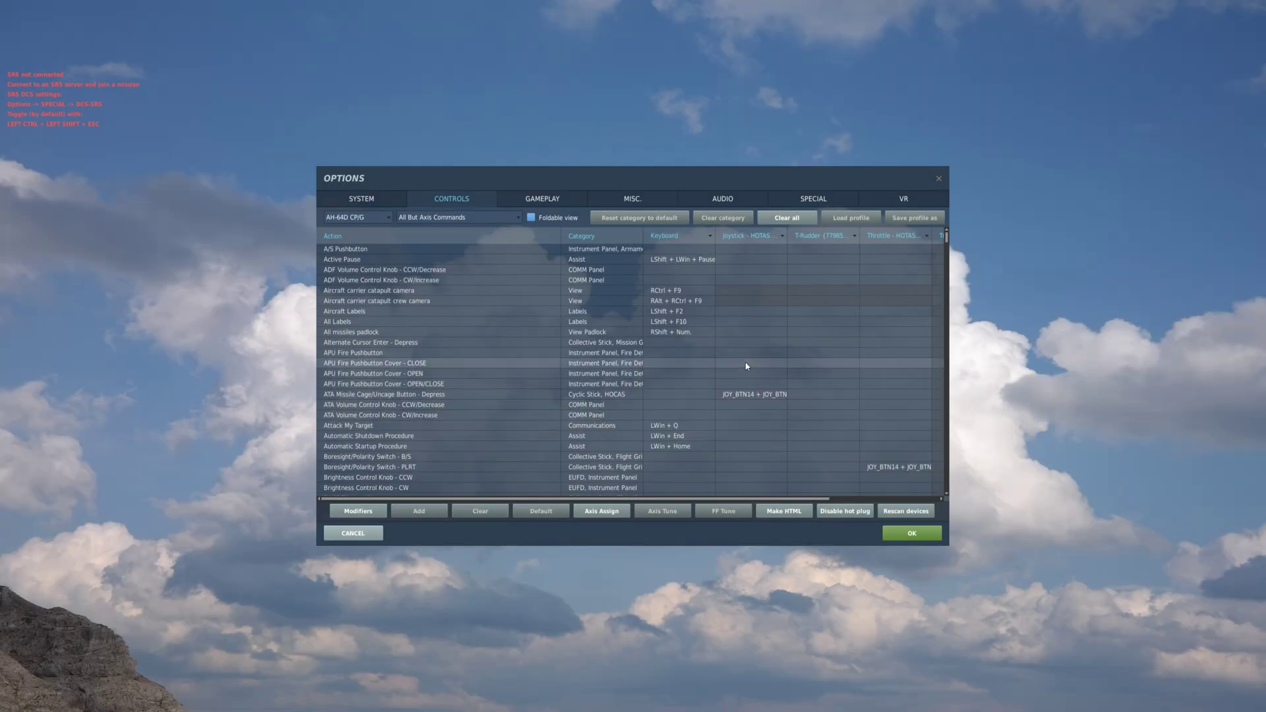
Try to bind JOY_BTN13 with a JOY_BTN13 modifier to the joystick's ADF Volume Control Knob - CCW/Decrease action.
double_click(749, 270)
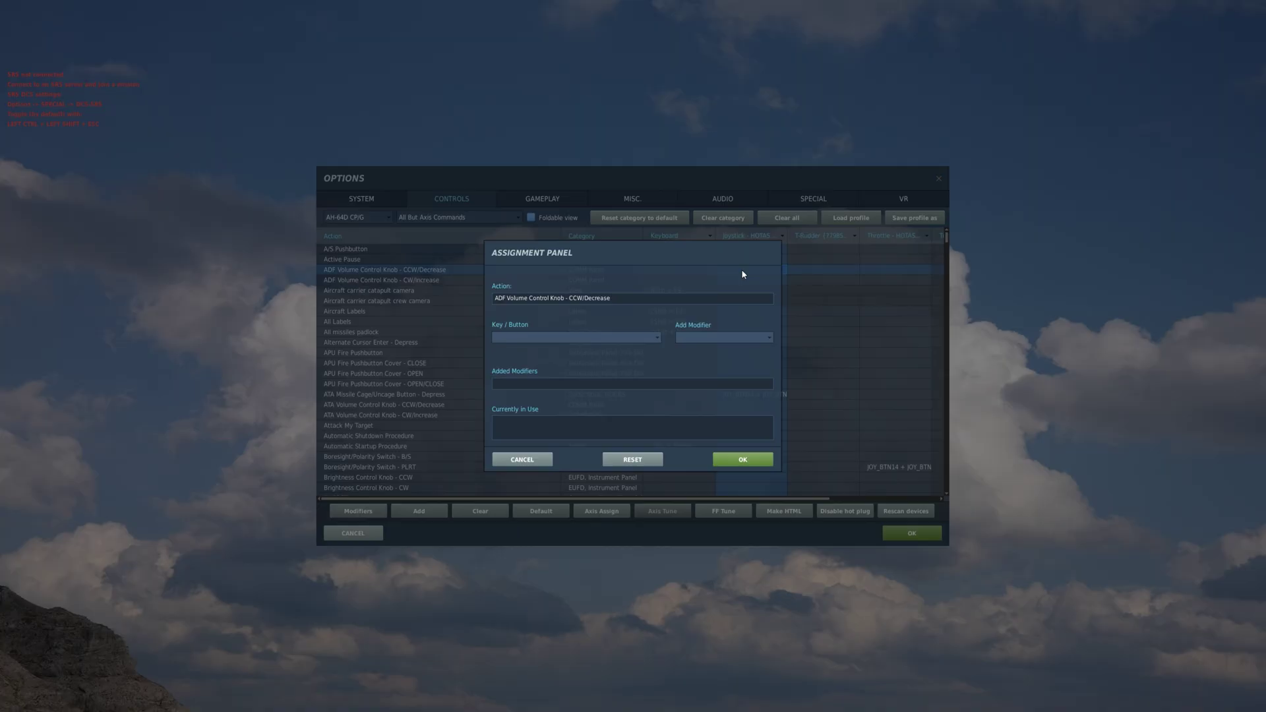
left_click(750, 335)
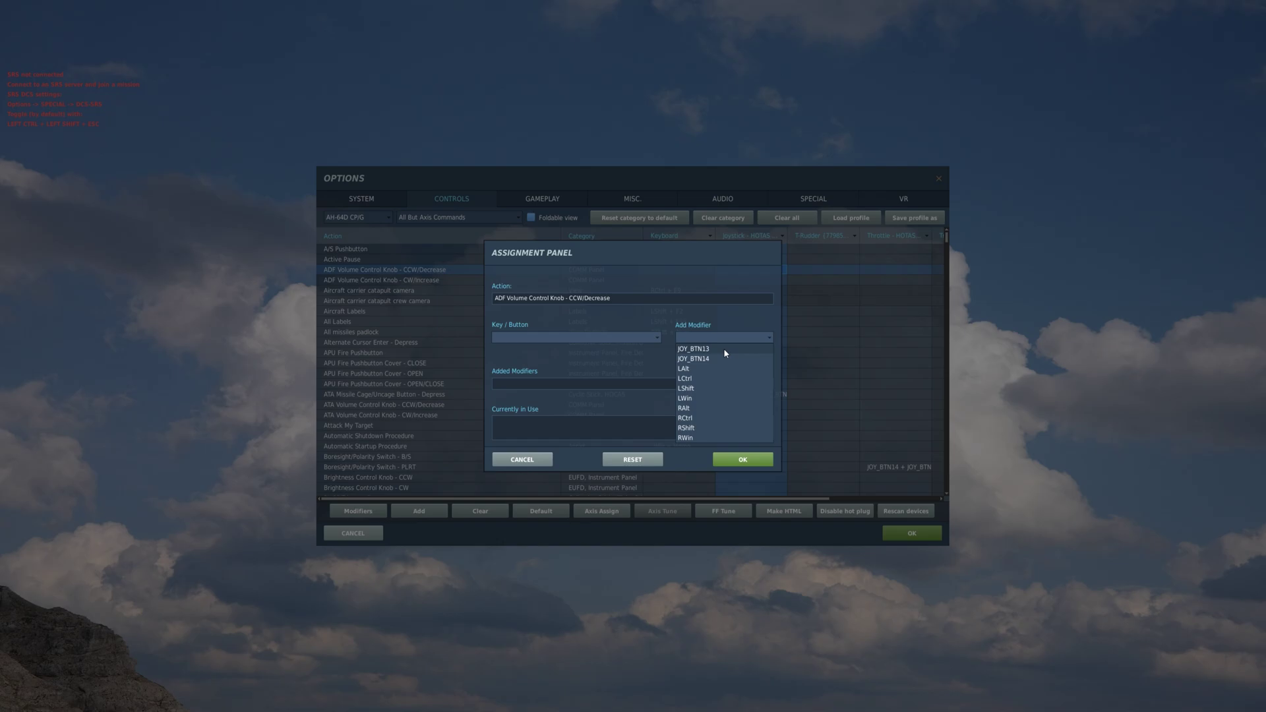
left_click(725, 350)
left_click(644, 339)
left_click(552, 383)
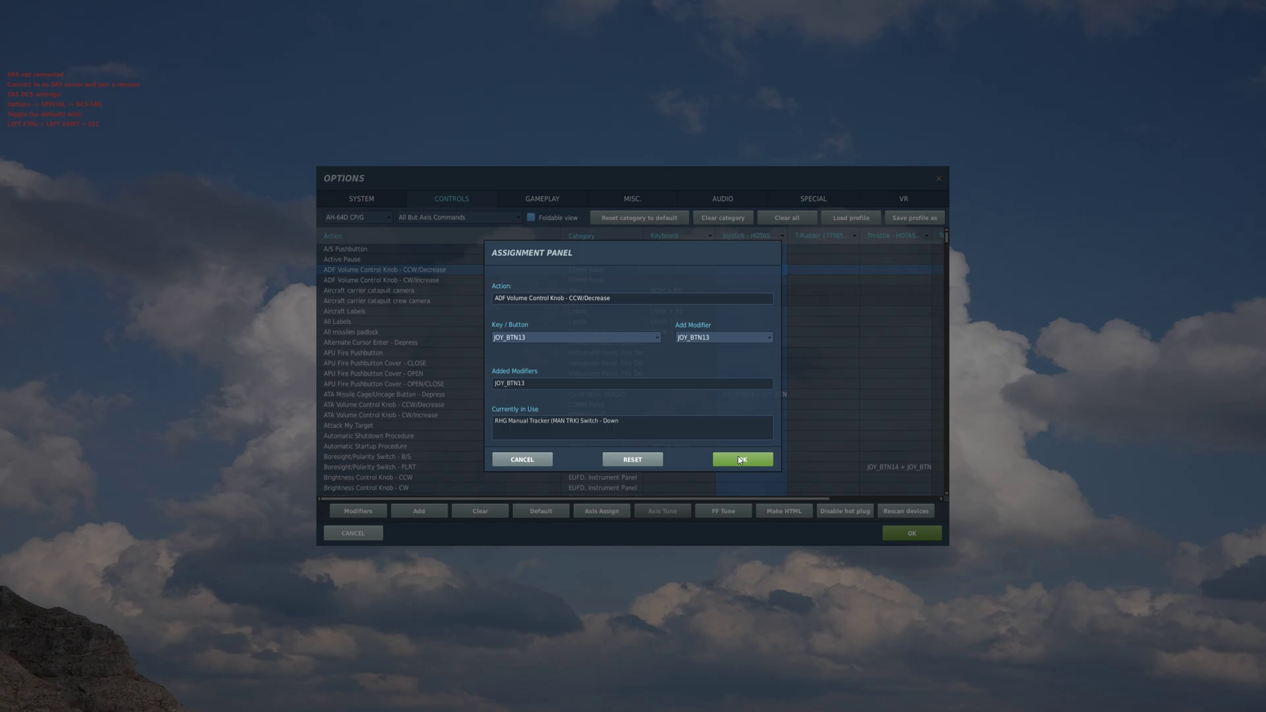
left_click(537, 460)
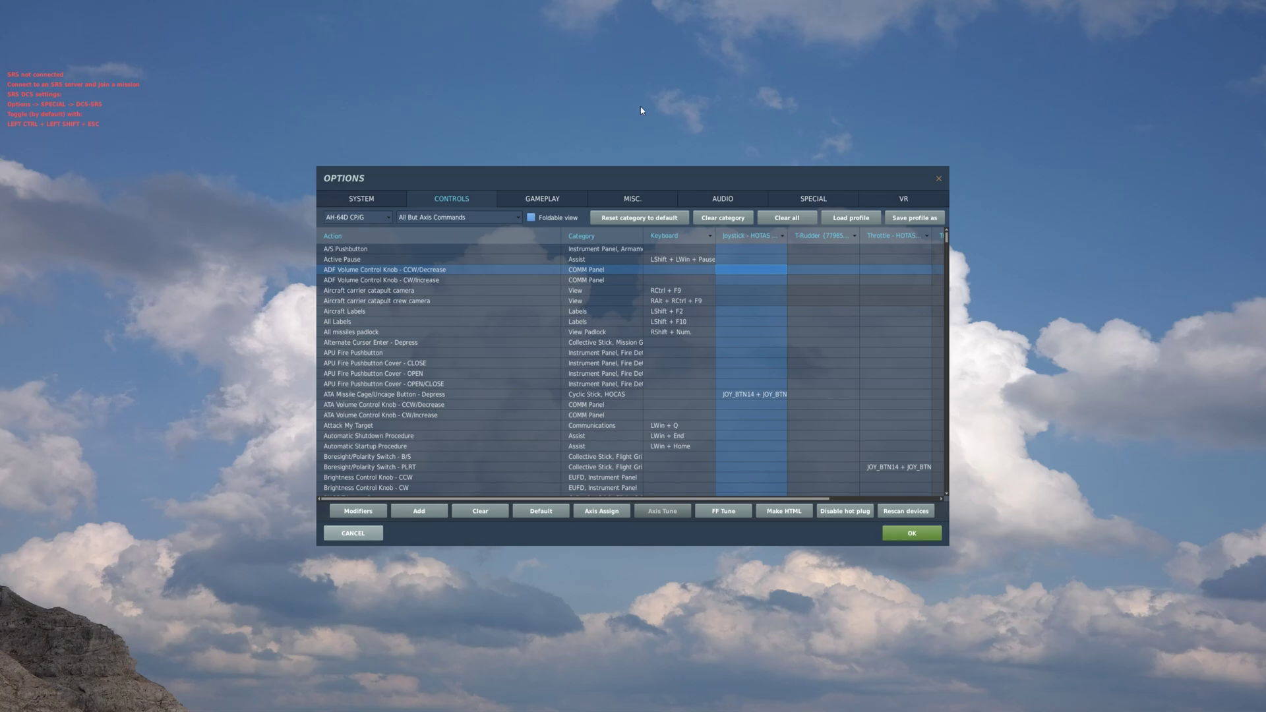
Filter the AH-64D CP/G control bindings to the TEDAC category.
left_click(393, 215)
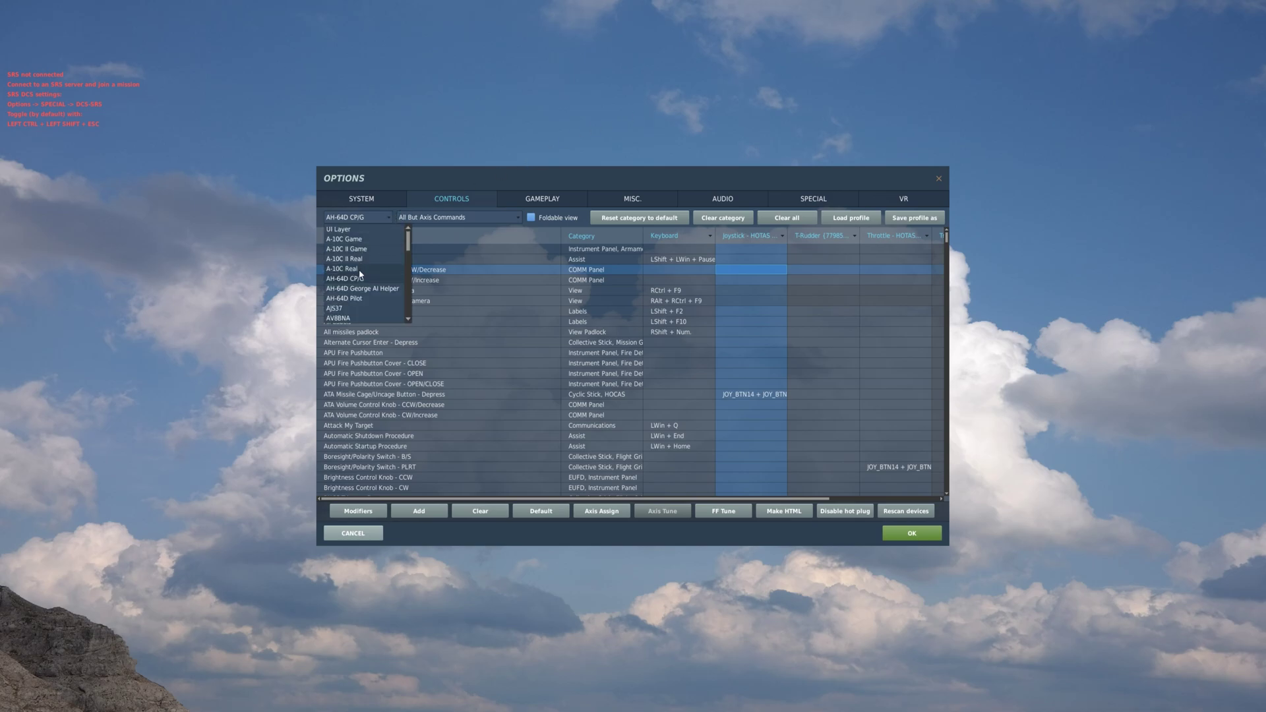
left_click(379, 276)
left_click(452, 217)
scroll(466, 264, "down", 5)
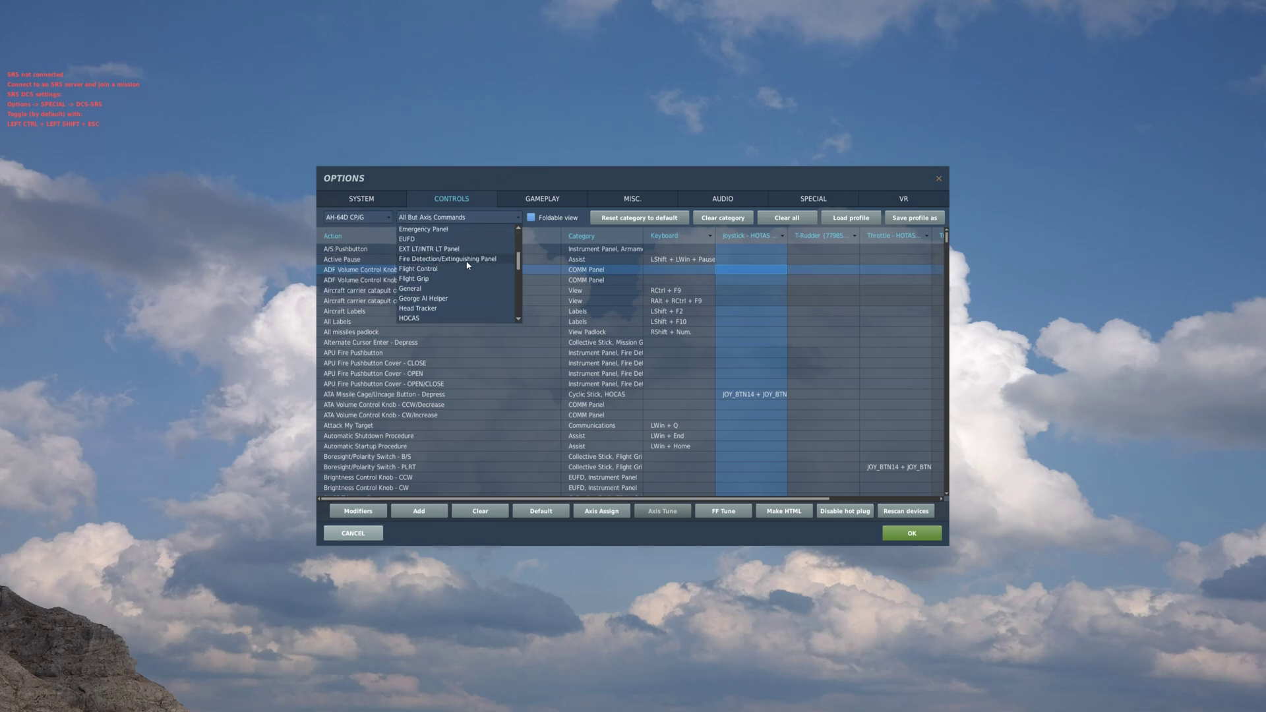
scroll(467, 264, "down", 2)
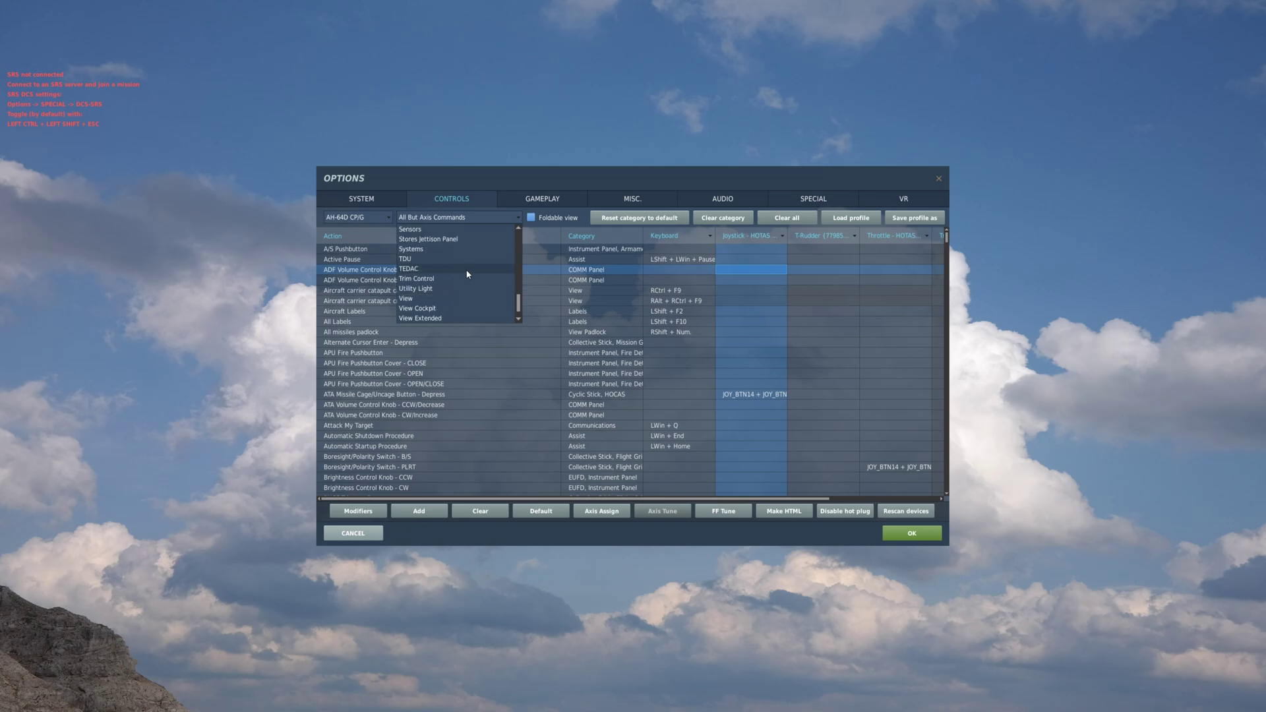
left_click(466, 272)
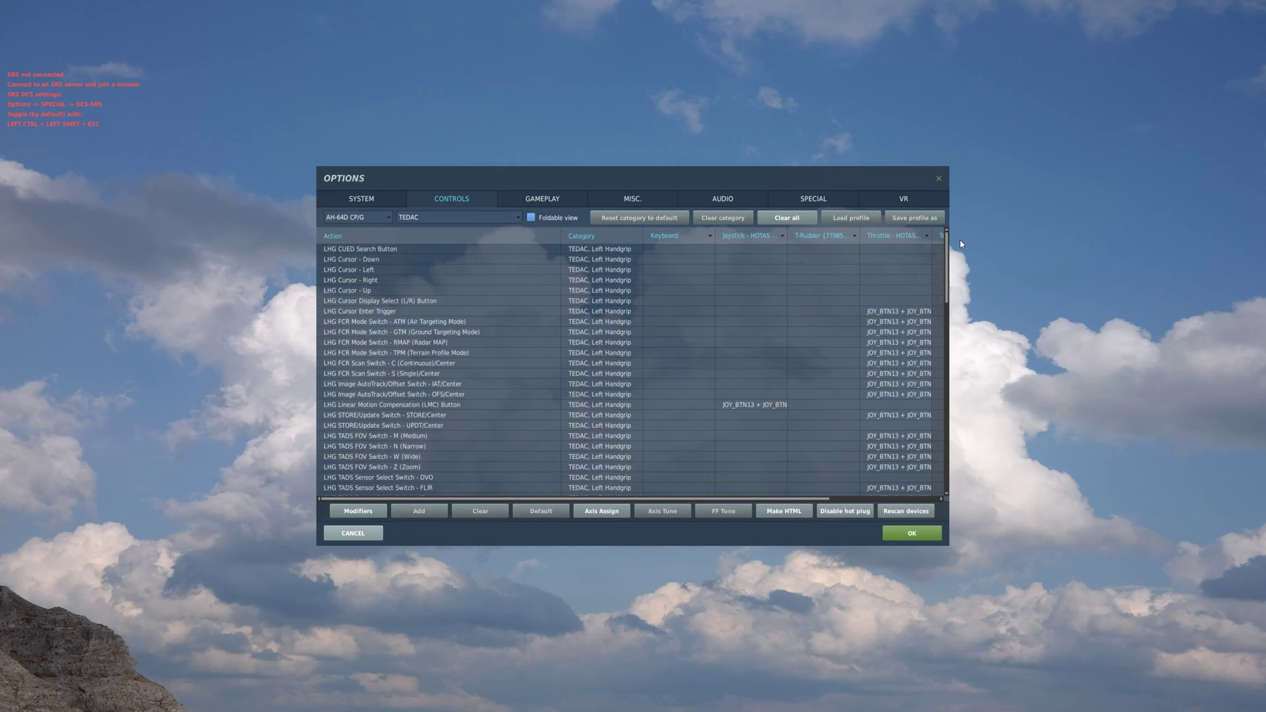
Look through the TEDAC actions and examine the throttle bindings of the LHG TADS FOV Switch positions.
scroll(929, 351, "down", 10)
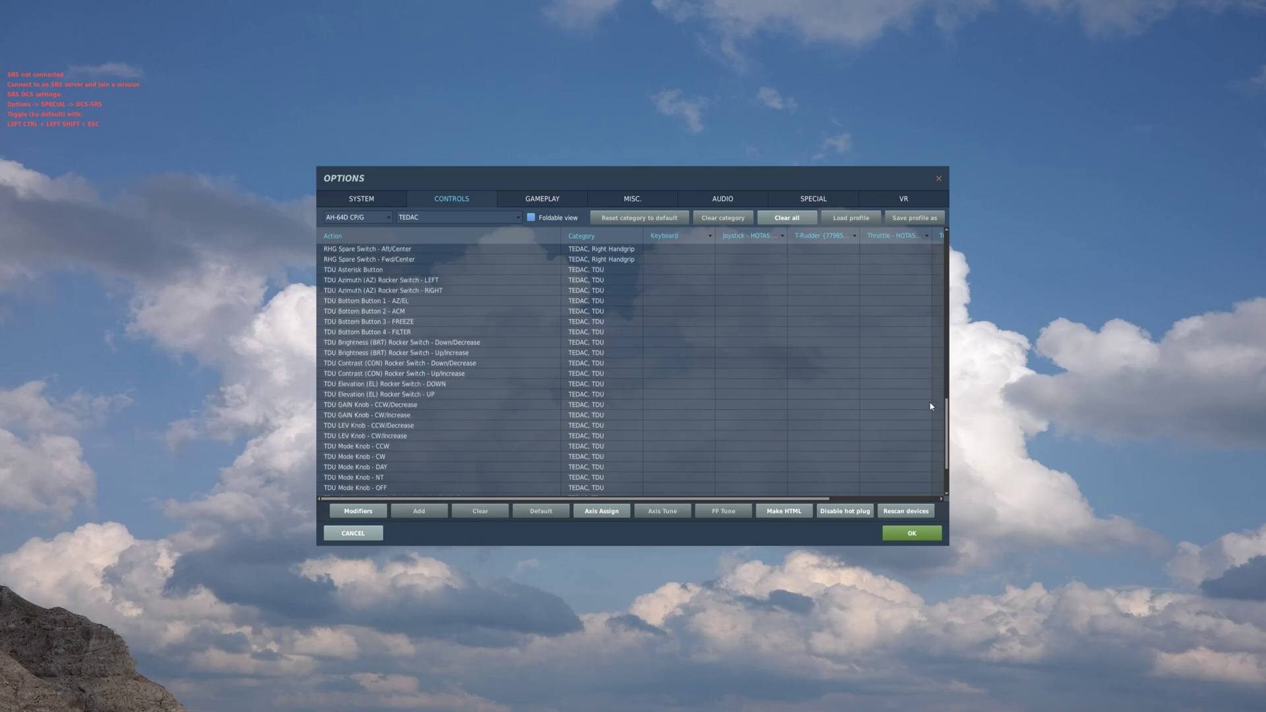
scroll(932, 406, "down", 3)
scroll(938, 466, "up", 15)
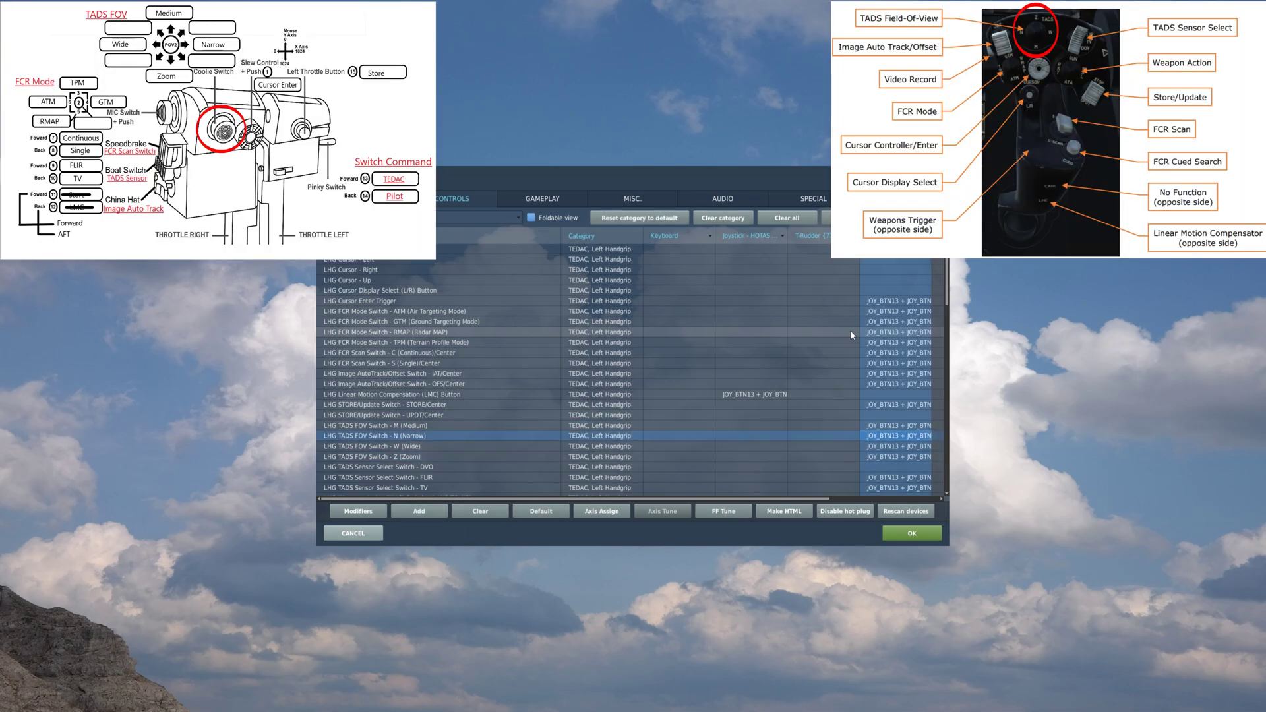
key("Up")
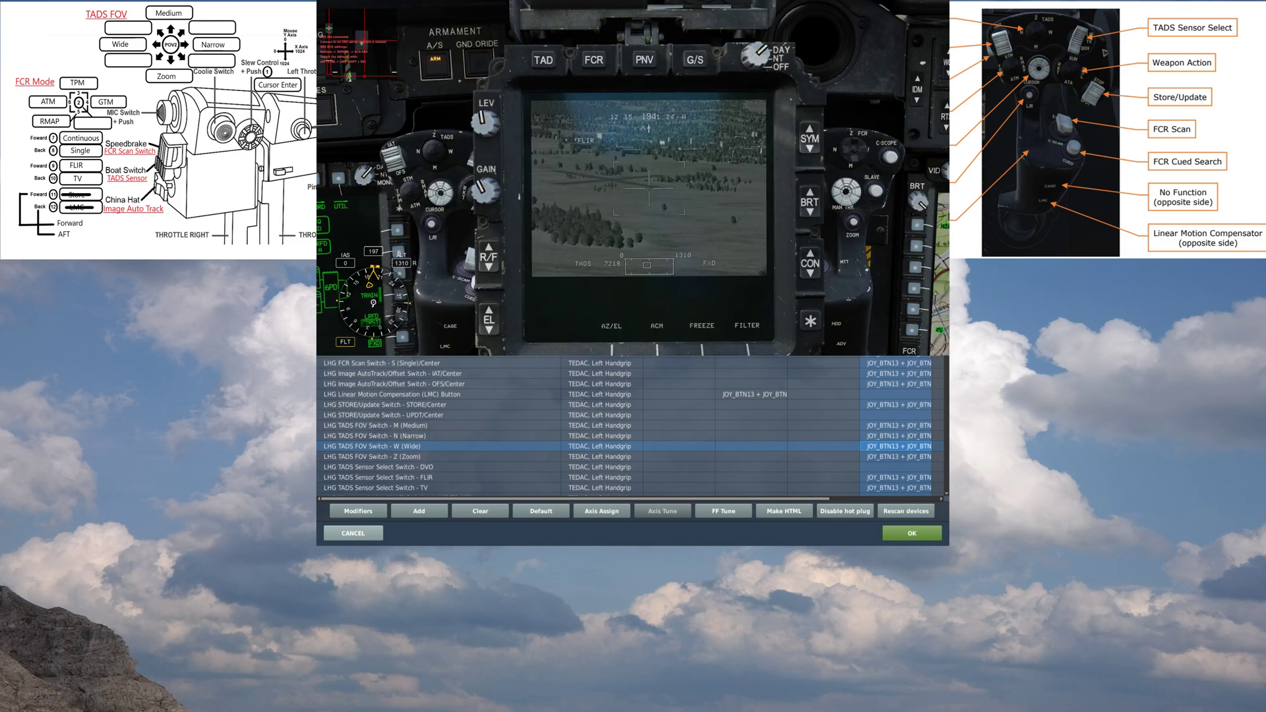
left_click(376, 425)
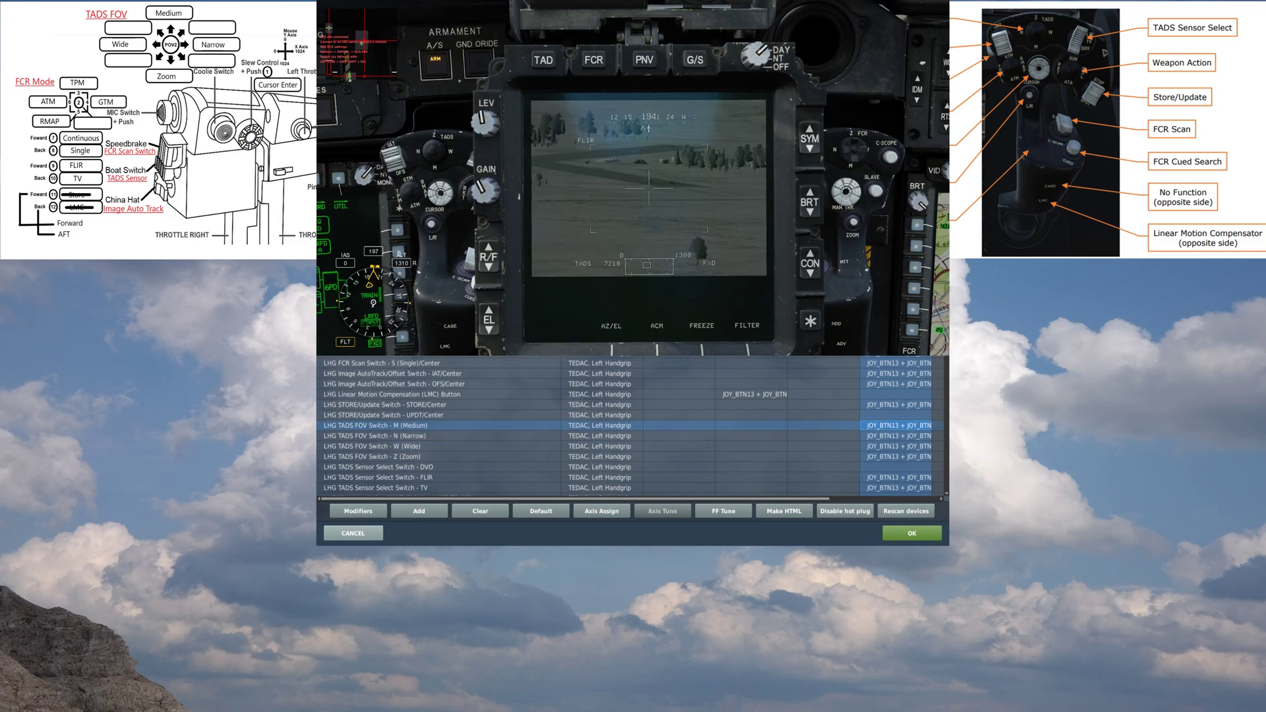
key("Down")
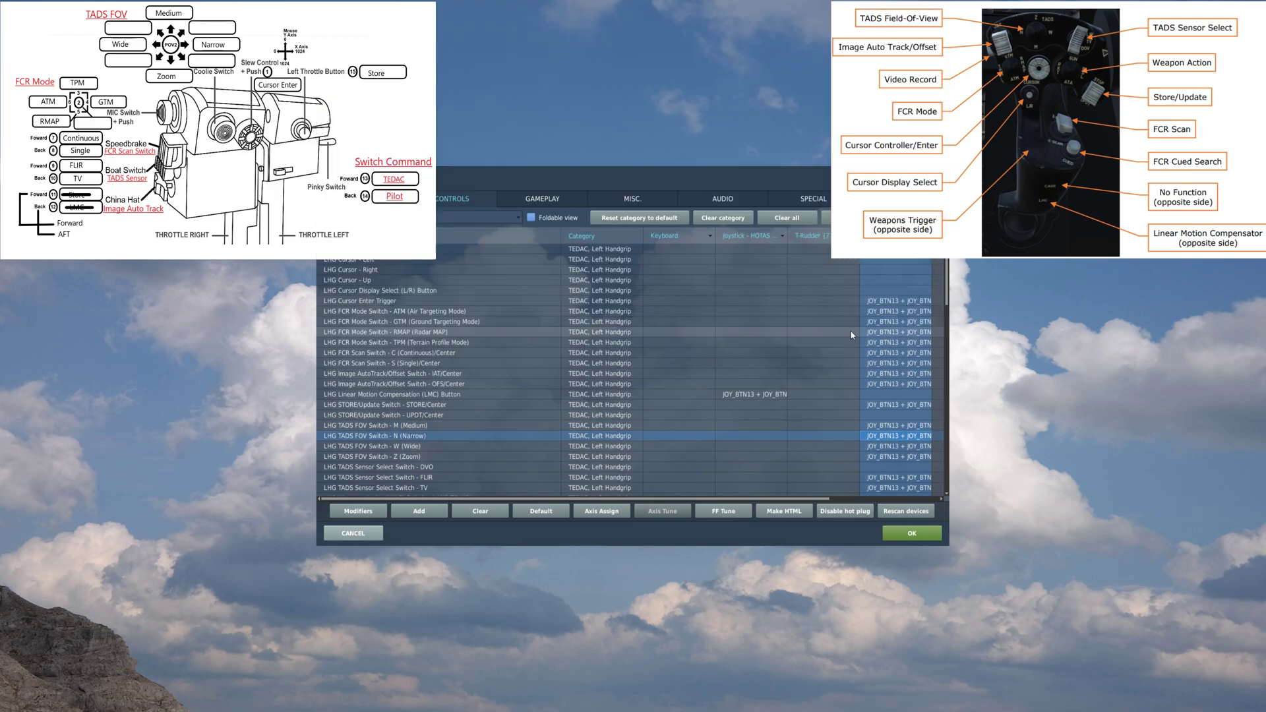
key("Down")
key("Down")
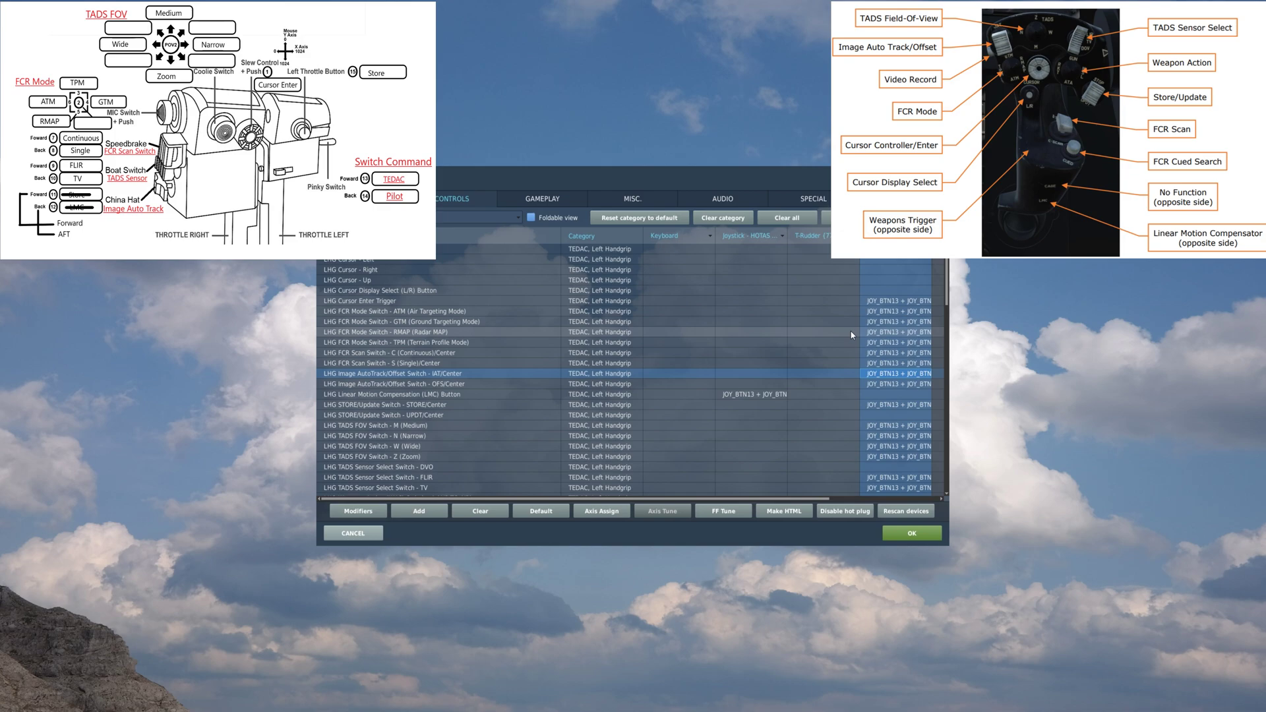
Examine the throttle bindings of the LHG Image AutoTrack/Offset Switch and the LHG FCR Mode Switch positions.
key("Down")
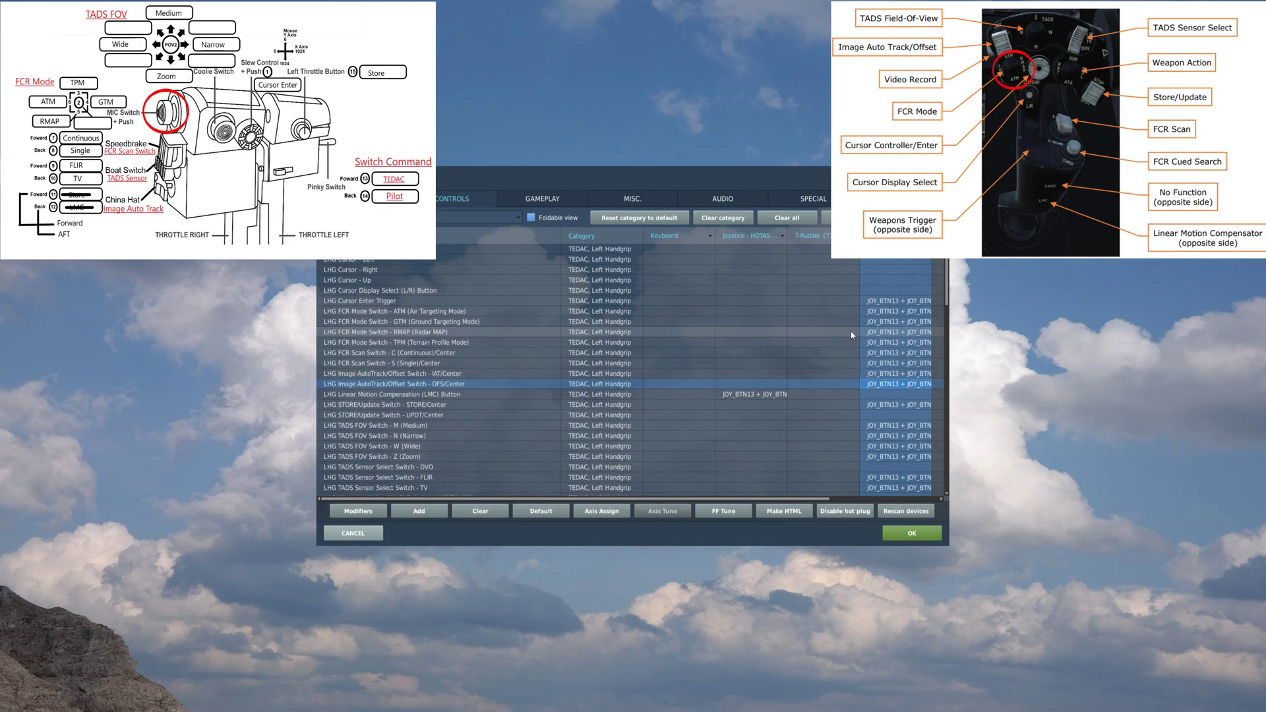
key("Up")
key("Up")
key("Up")
key("Up")
key("Up")
key("Up")
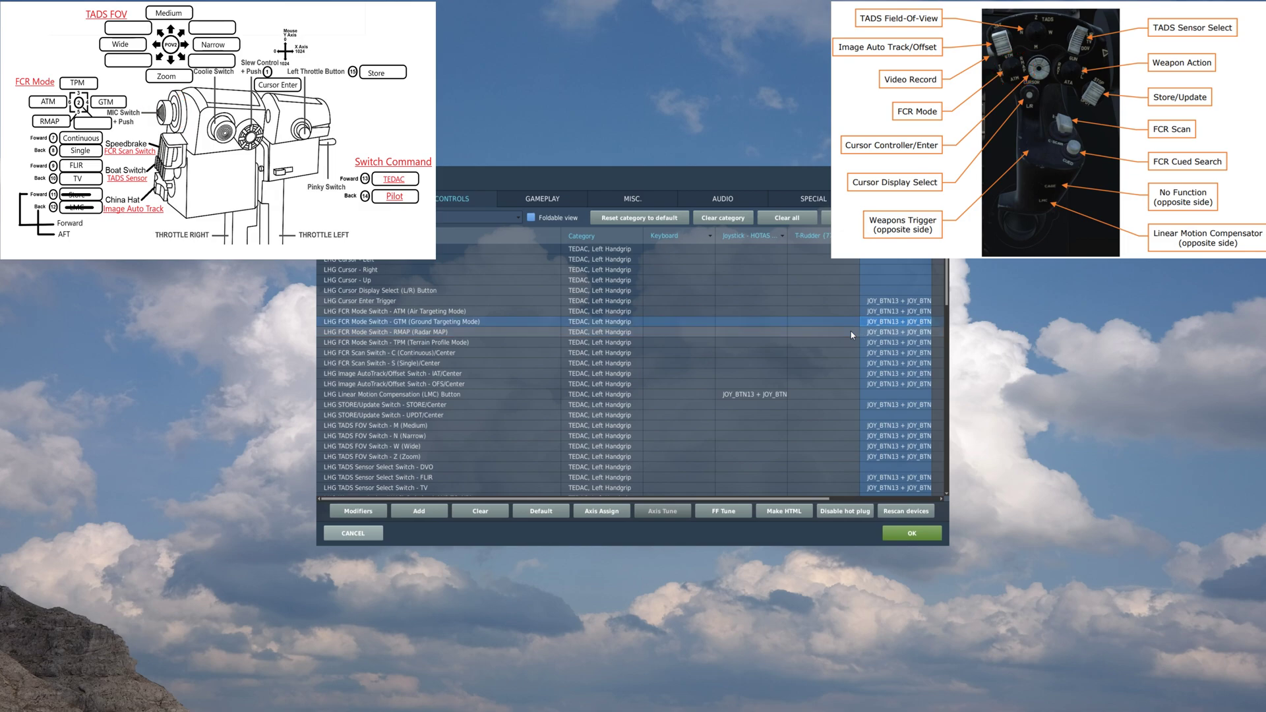
key("Down")
key("Down")
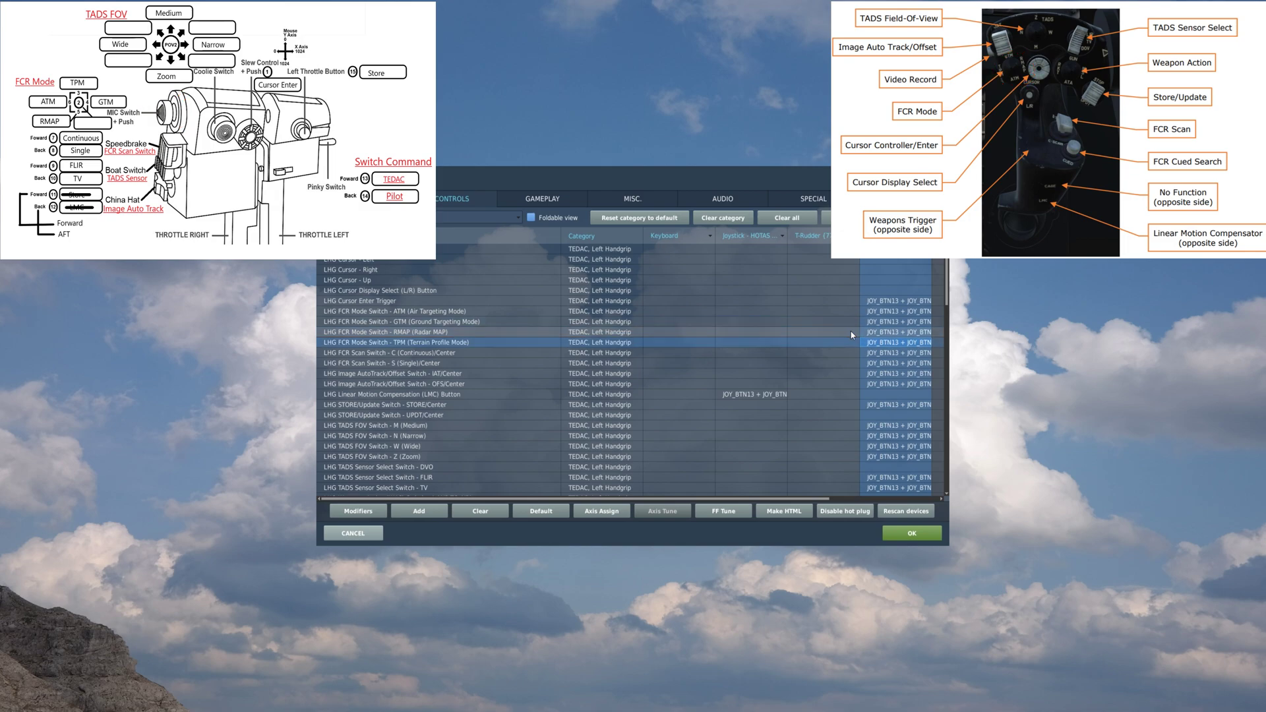
key("Up")
key("Up")
key("Up")
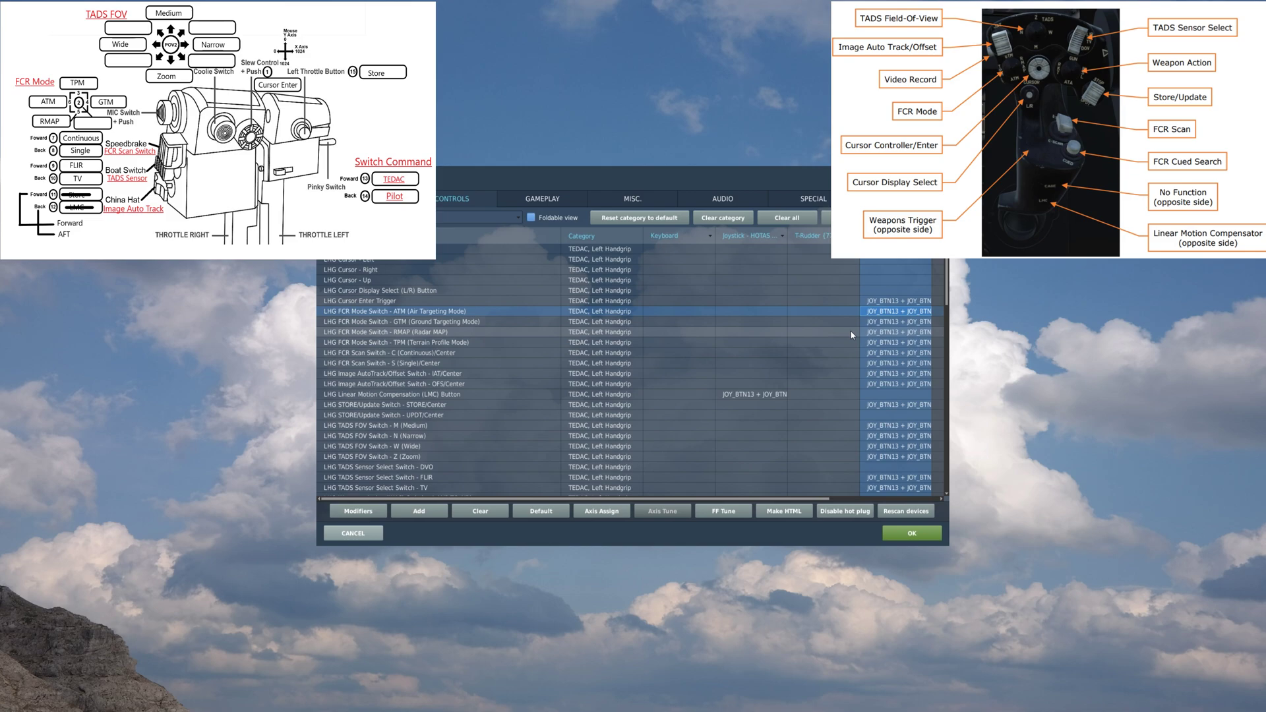
key("Down")
key("Down")
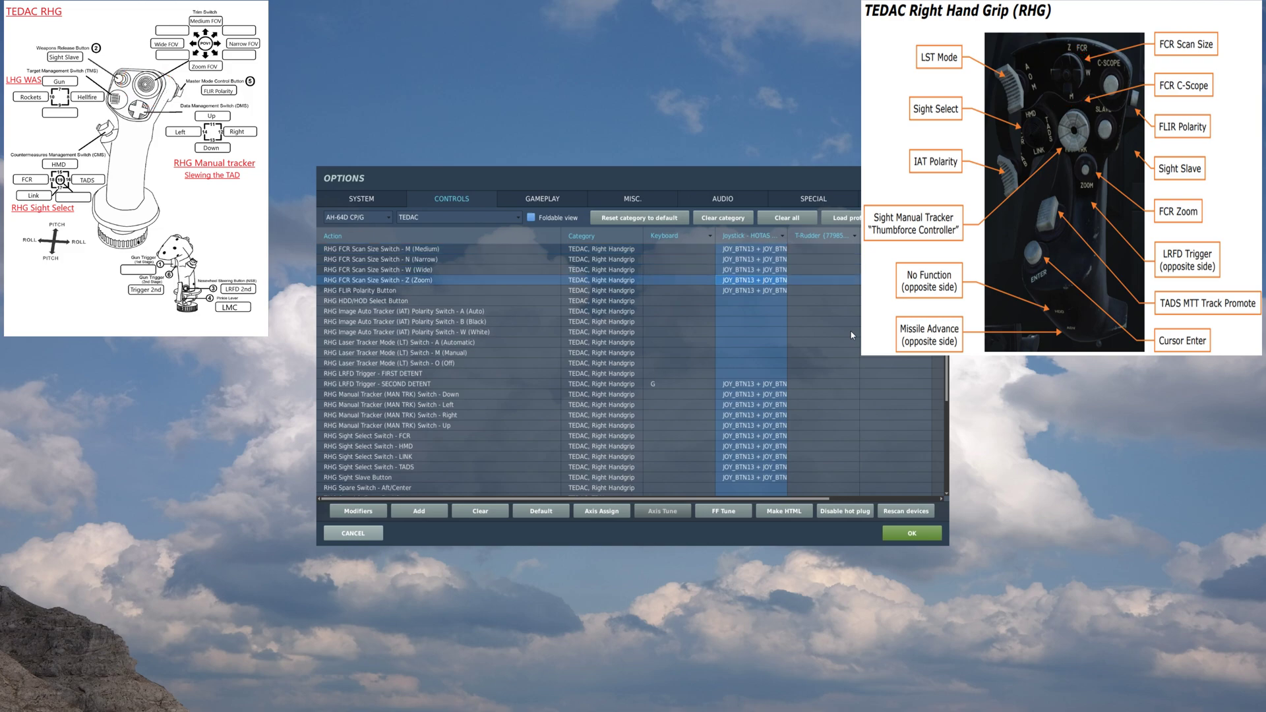
Examine the joystick bindings of the RHG FCR Scan Size Switch for Medium, Narrow, Wide and Zoom.
key("Up")
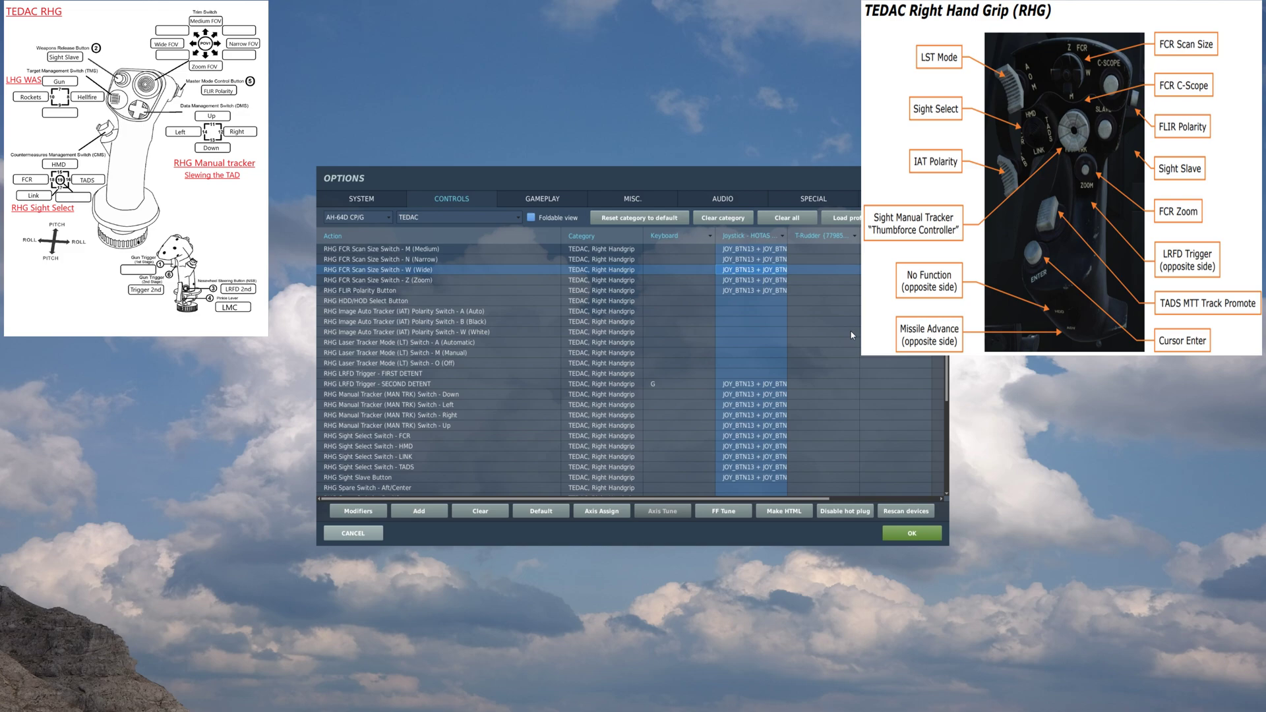
key("Up")
key("Up")
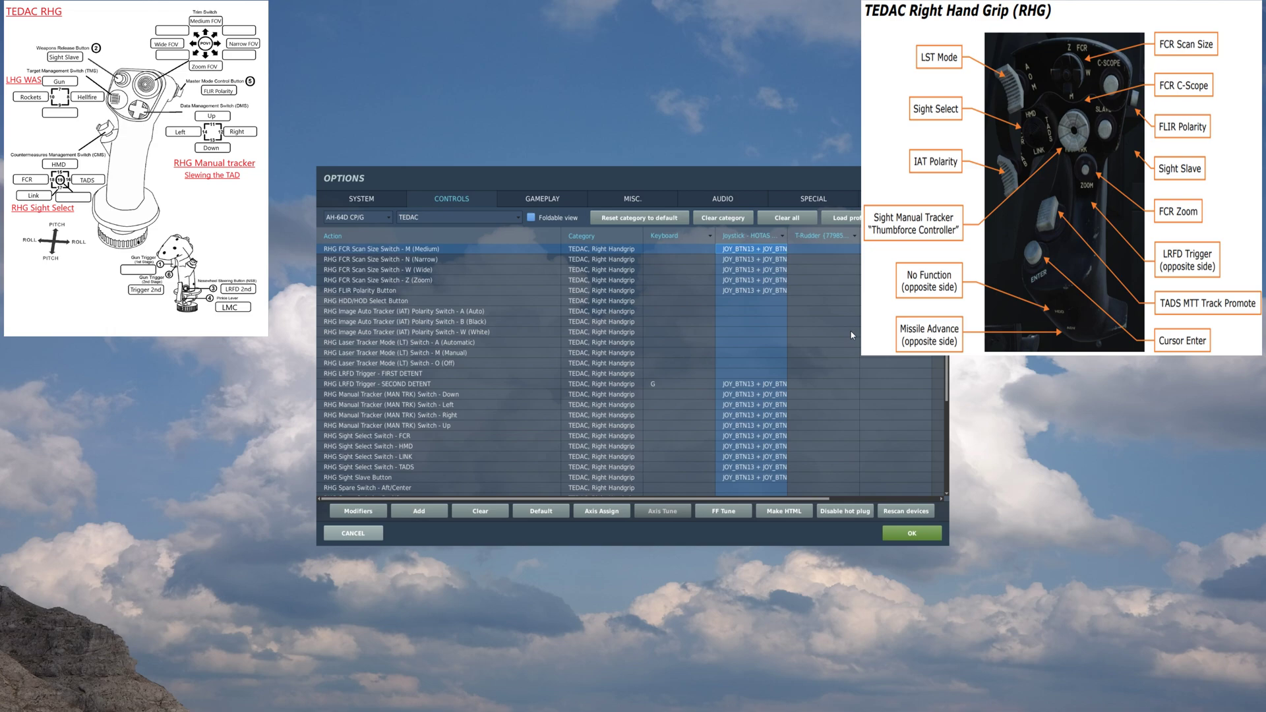
key("Down")
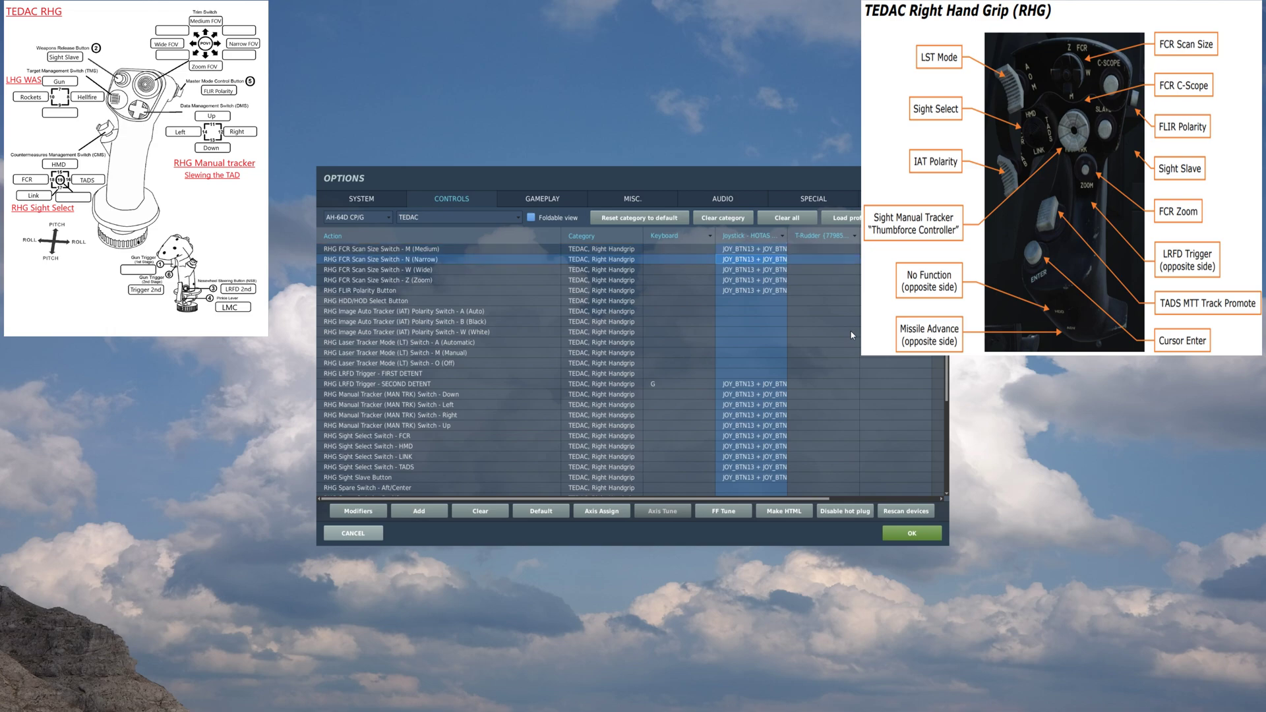
key("Down")
key("Down")
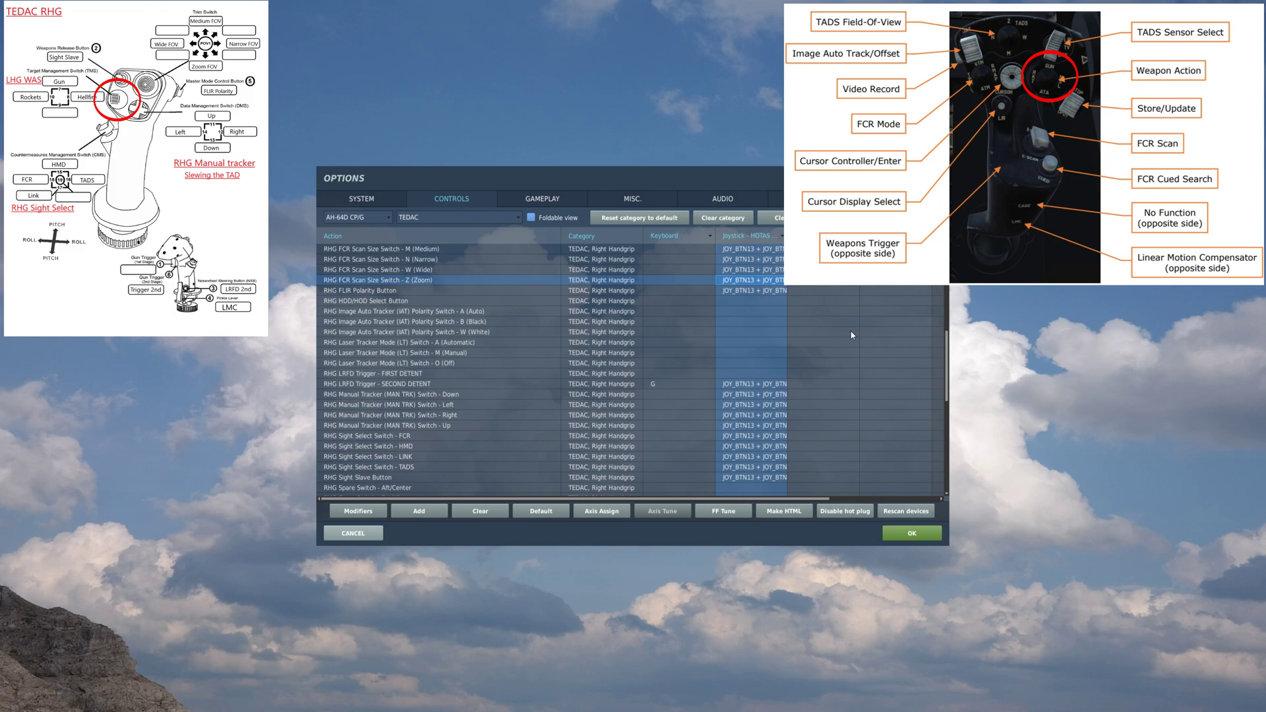
Examine the joystick bindings of the LHG Weapons Action (WAS) Switch for gun, missile and rocket.
key("Up")
key("Up")
key("Up")
key("Up")
key("Up")
key("Up")
key("Up")
key("Up")
key("Up")
key("Up")
key("Up")
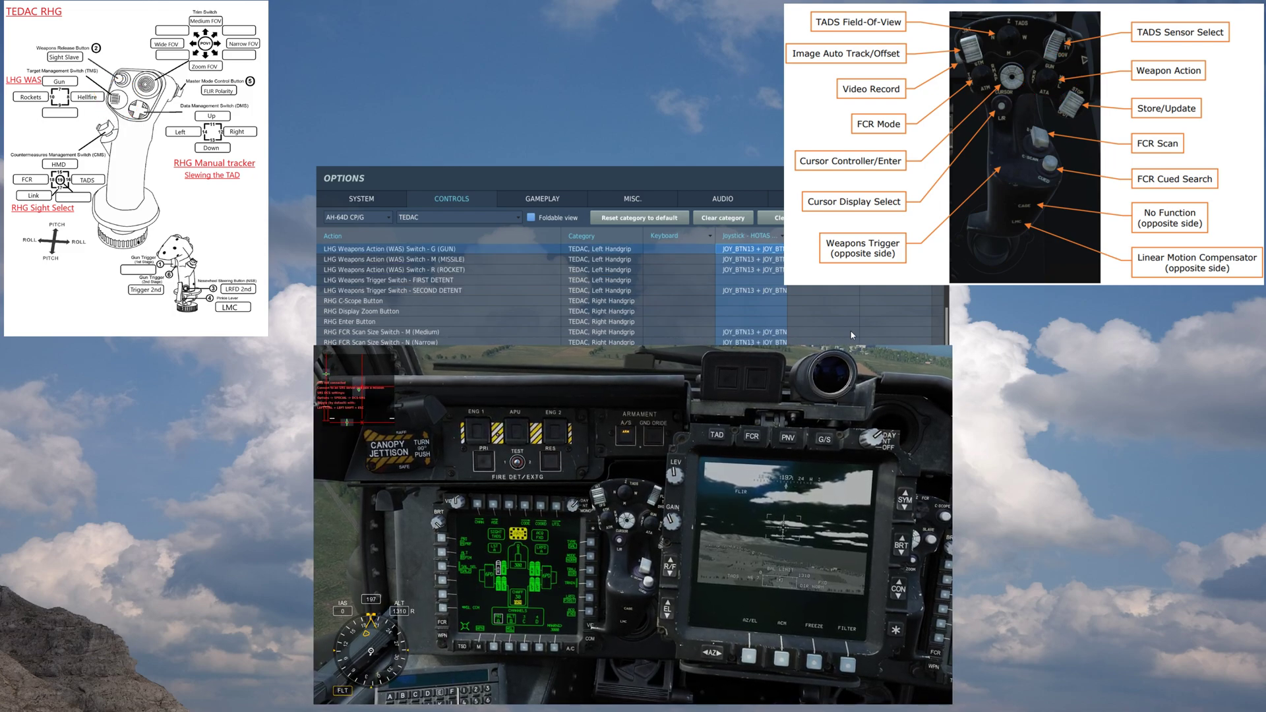
key("Down")
key("Down")
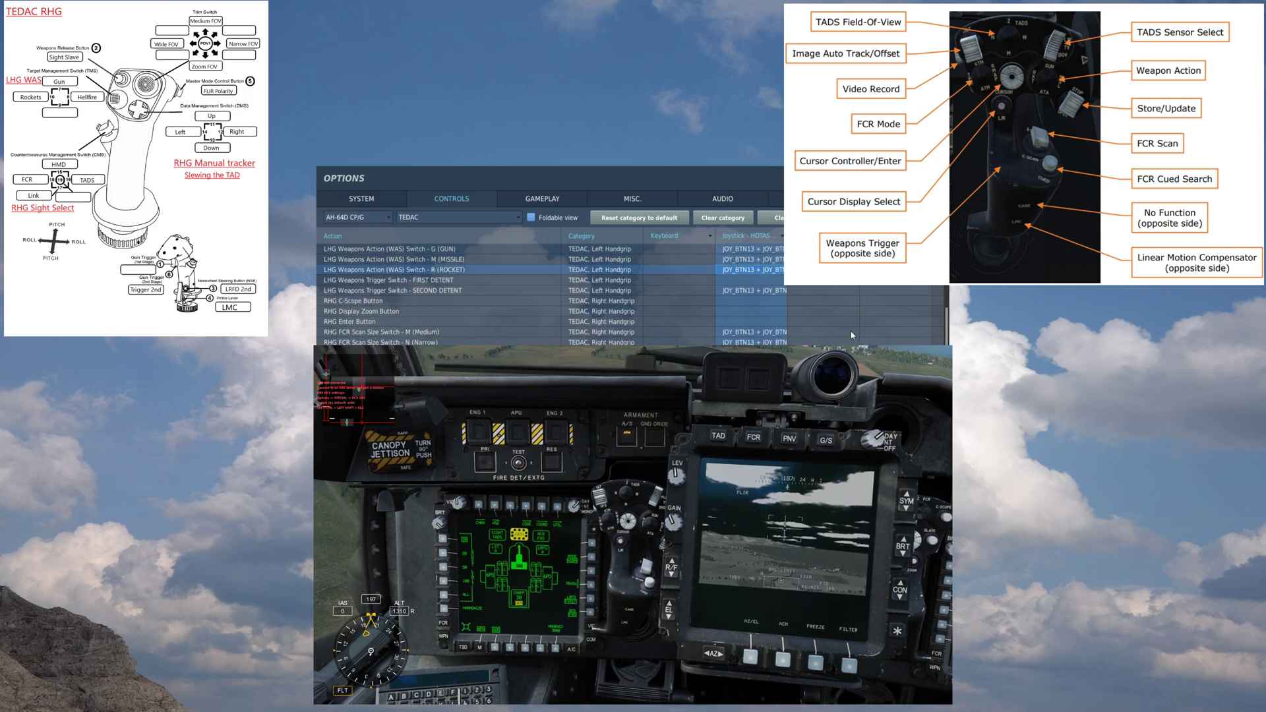
key("Up")
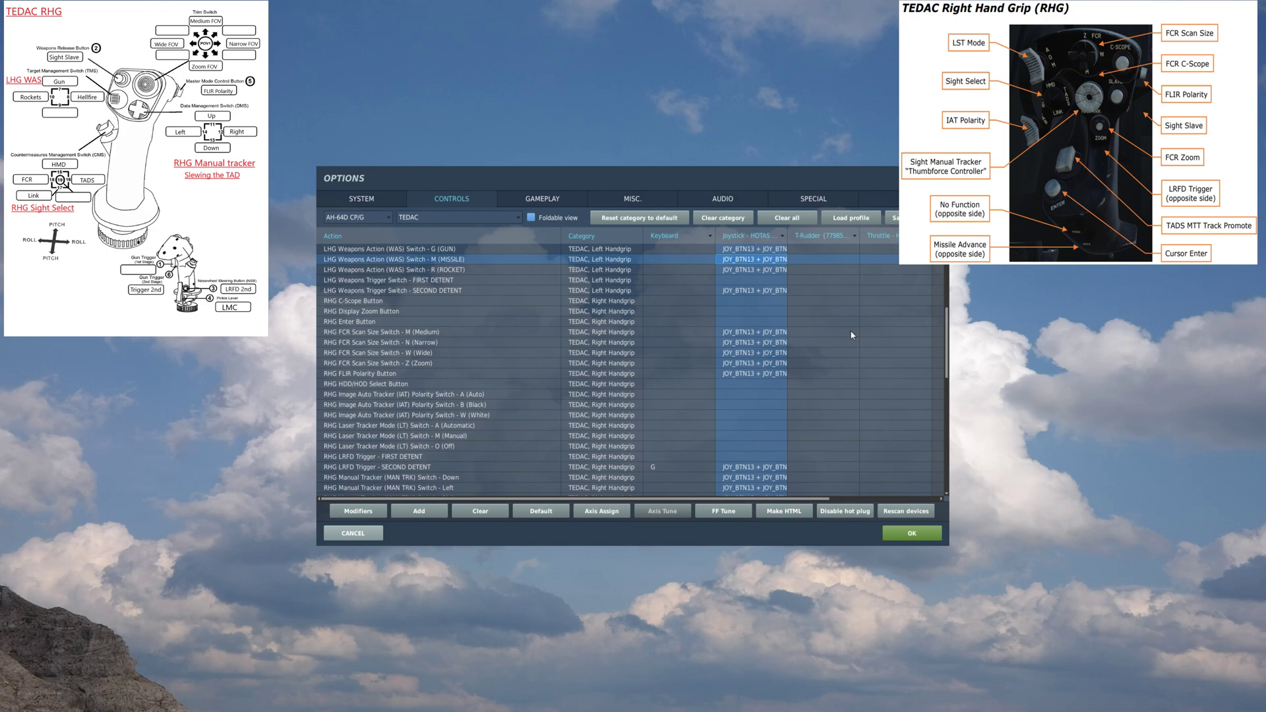
Examine the joystick bindings of the RHG Manual Tracker (MAN TRK) Switch for all four directions.
key("Page_Down")
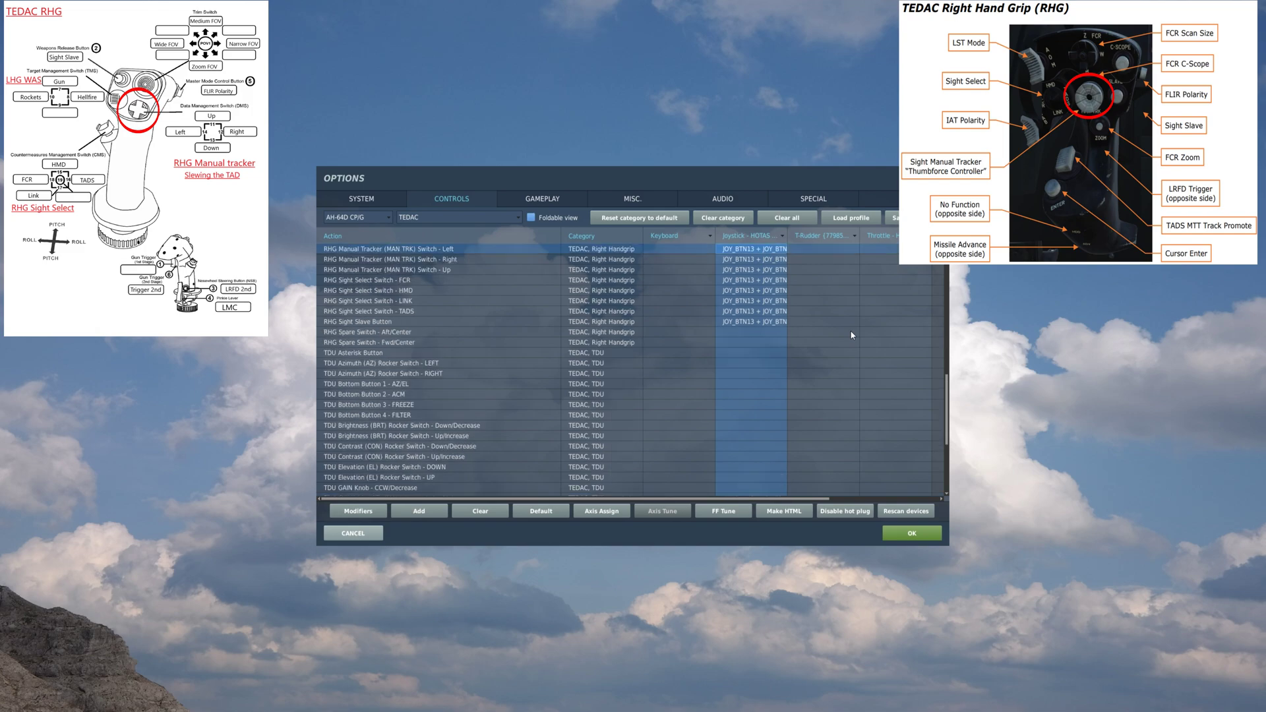
key("Up")
key("Up")
key("Down")
key("Down")
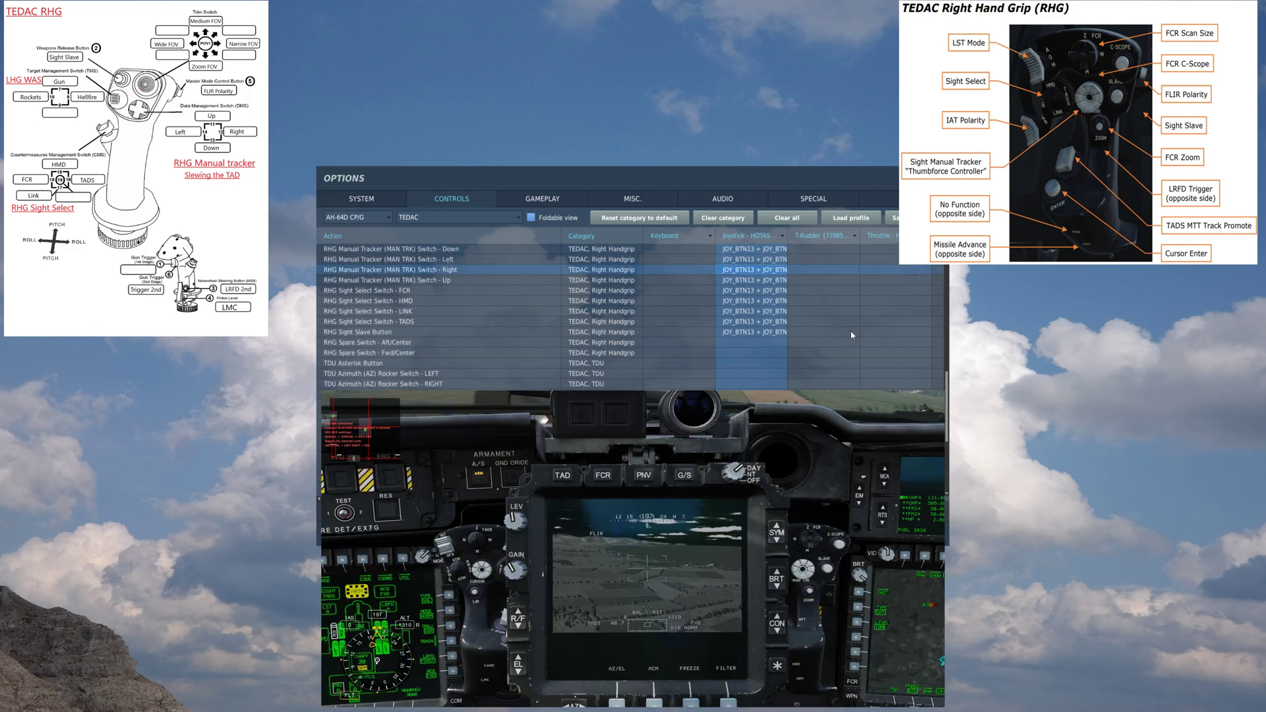
key("Up")
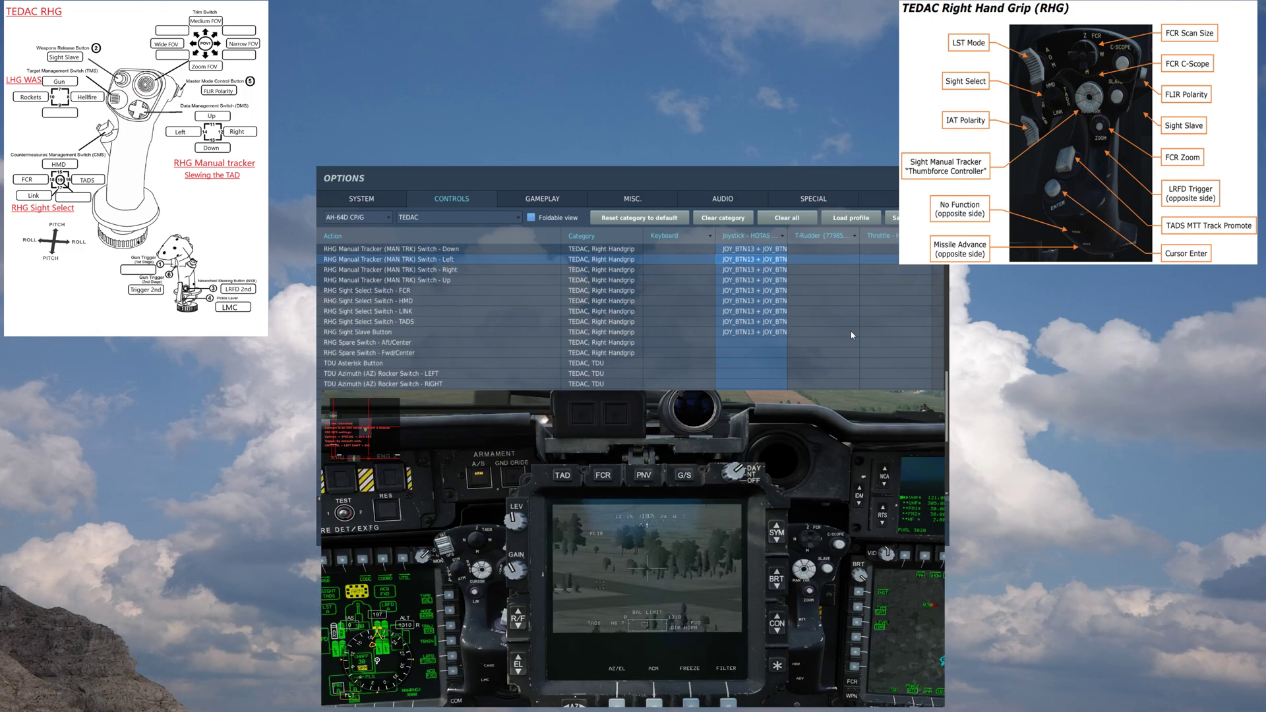
key("Up")
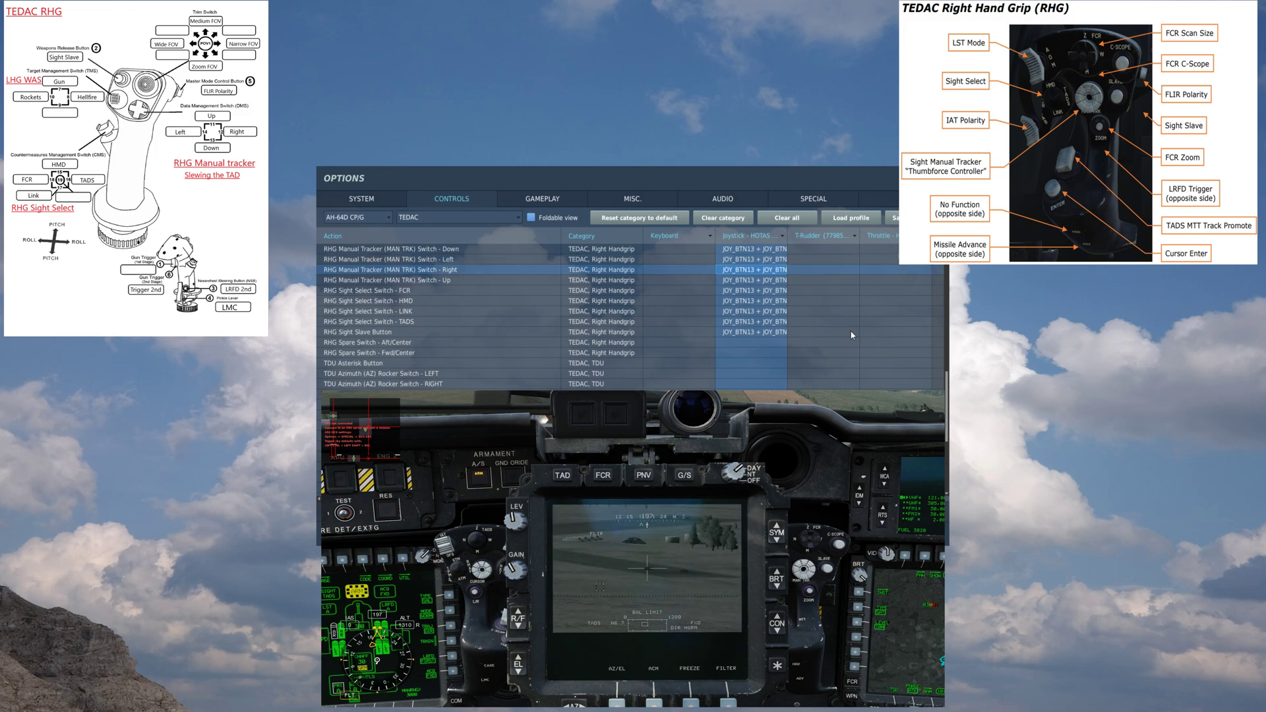
key("Down")
key("Down")
key("Down")
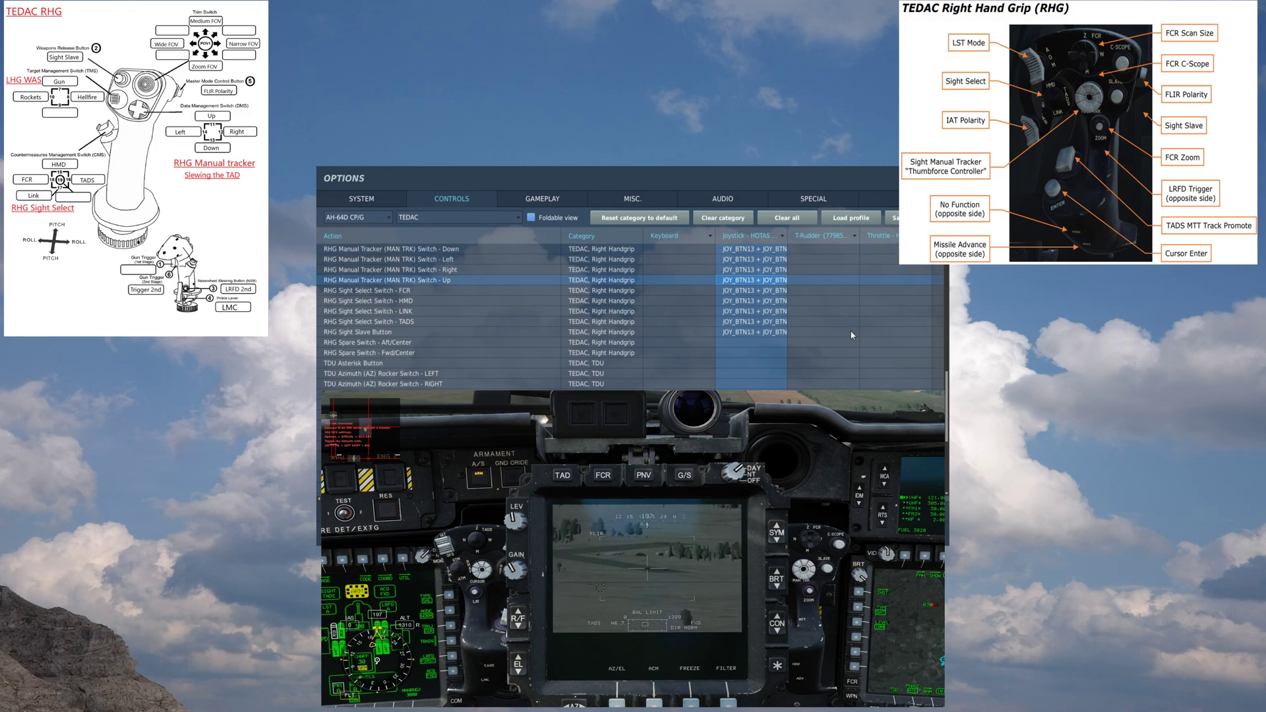
Examine the joystick bindings of the RHG Sight Select Switch for FCR, HMD, LINK and TADS.
key("Up")
key("Up")
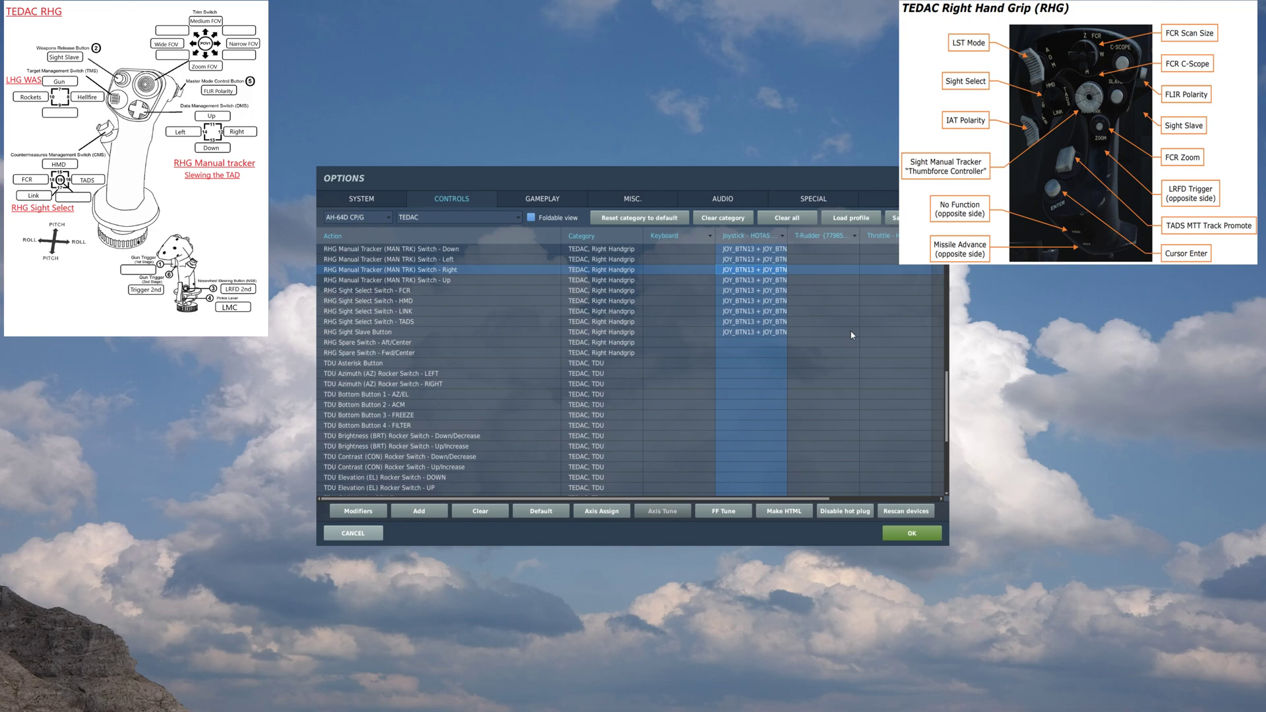
key("Down")
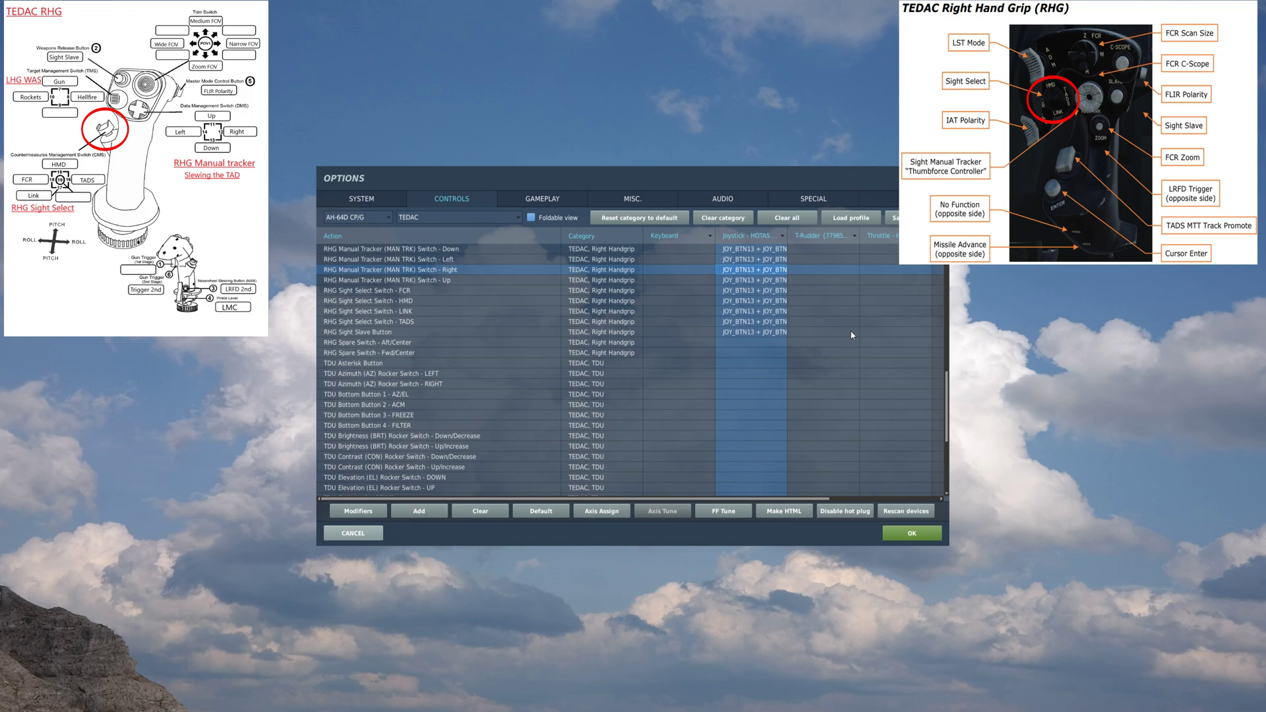
key("Down")
key("Down")
key("Down")
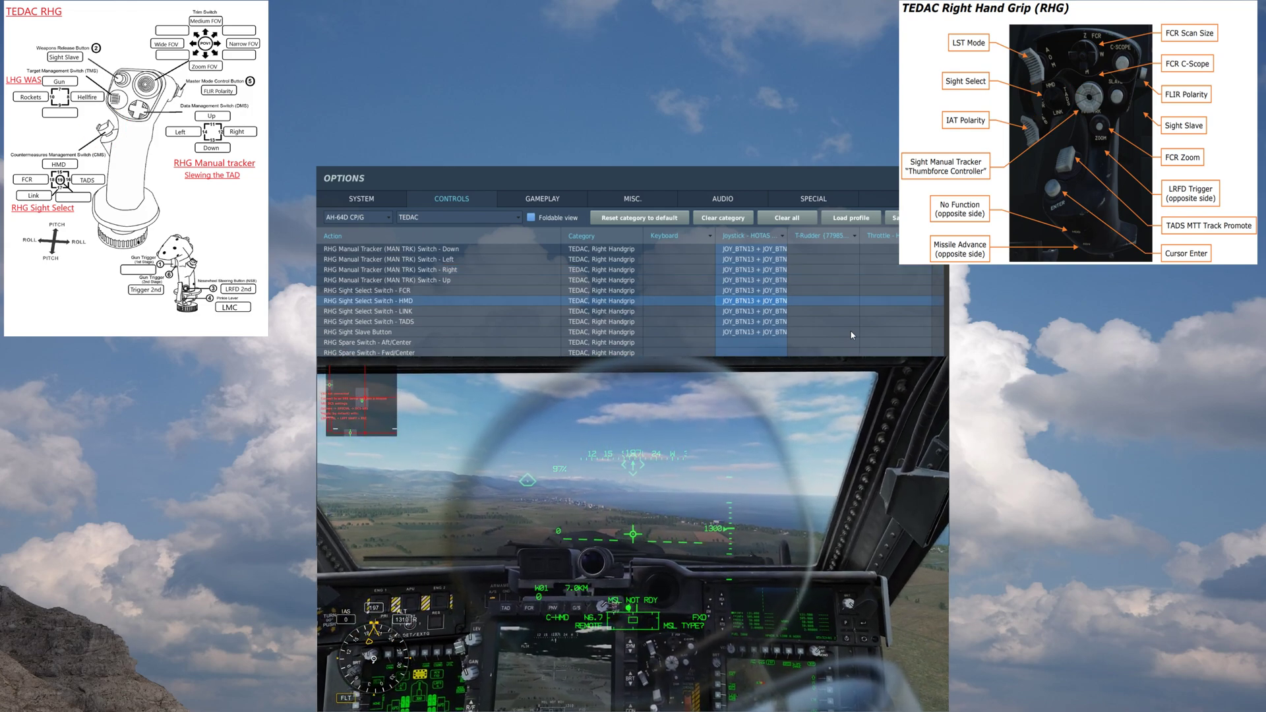
key("Up")
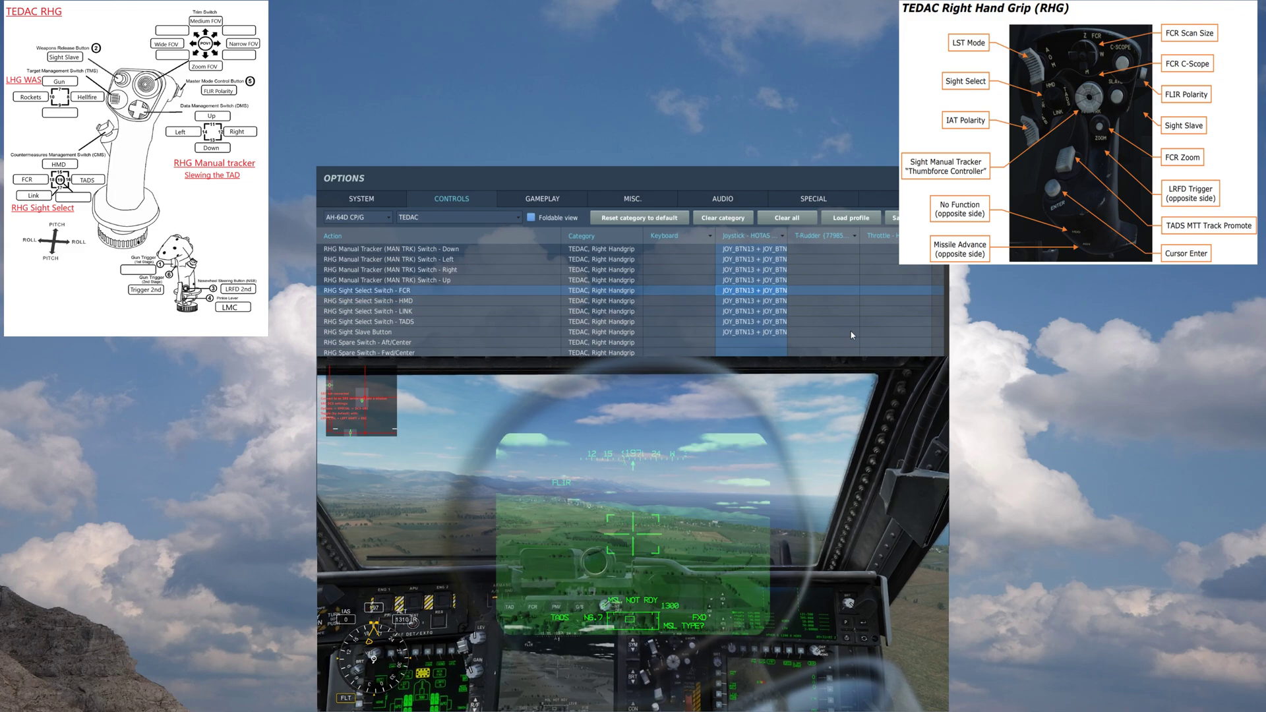
key("Down")
key("Down")
key("Down")
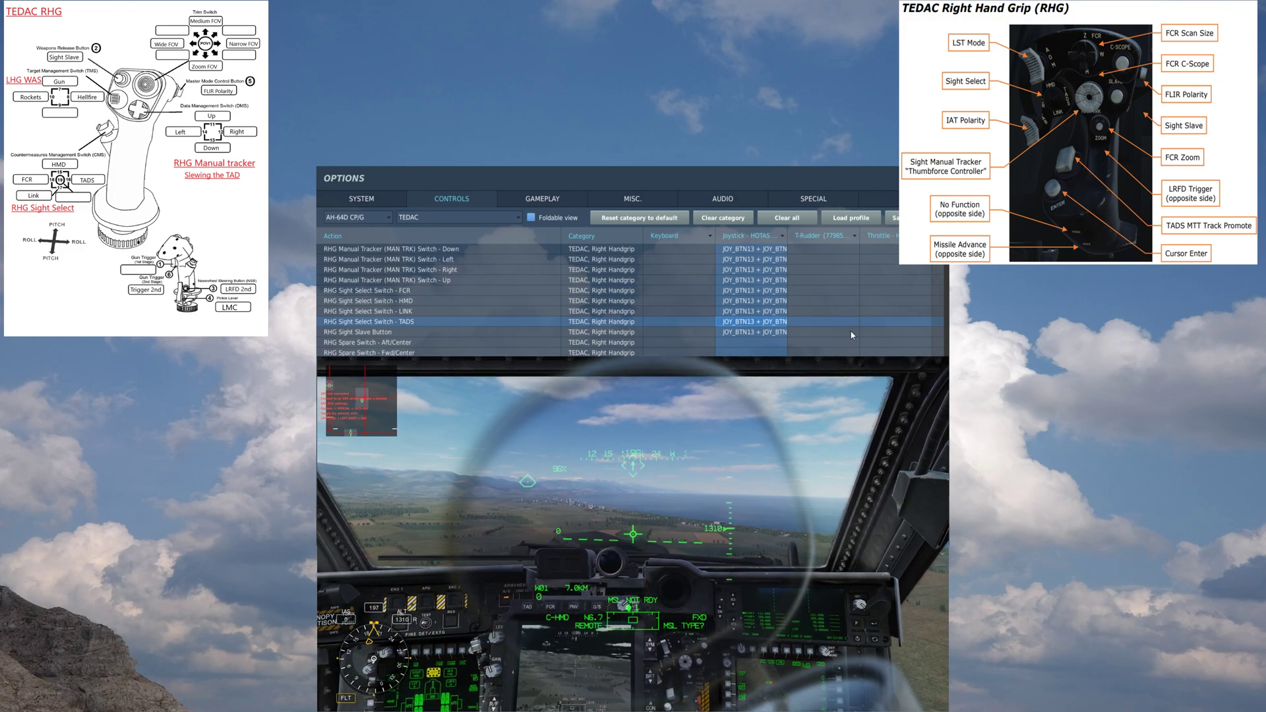
key("Up")
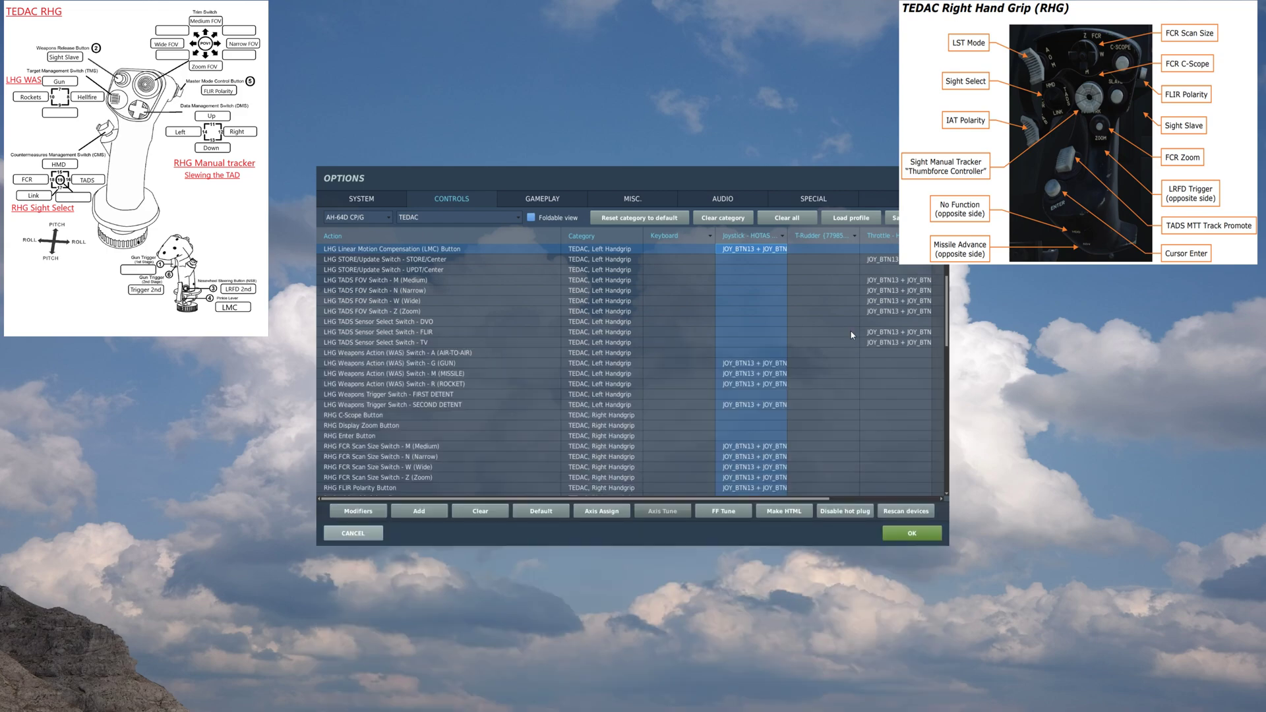
Examine the keyboard and joystick bindings of the RHG LRFD Trigger second detent.
scroll(852, 335, "down", 9)
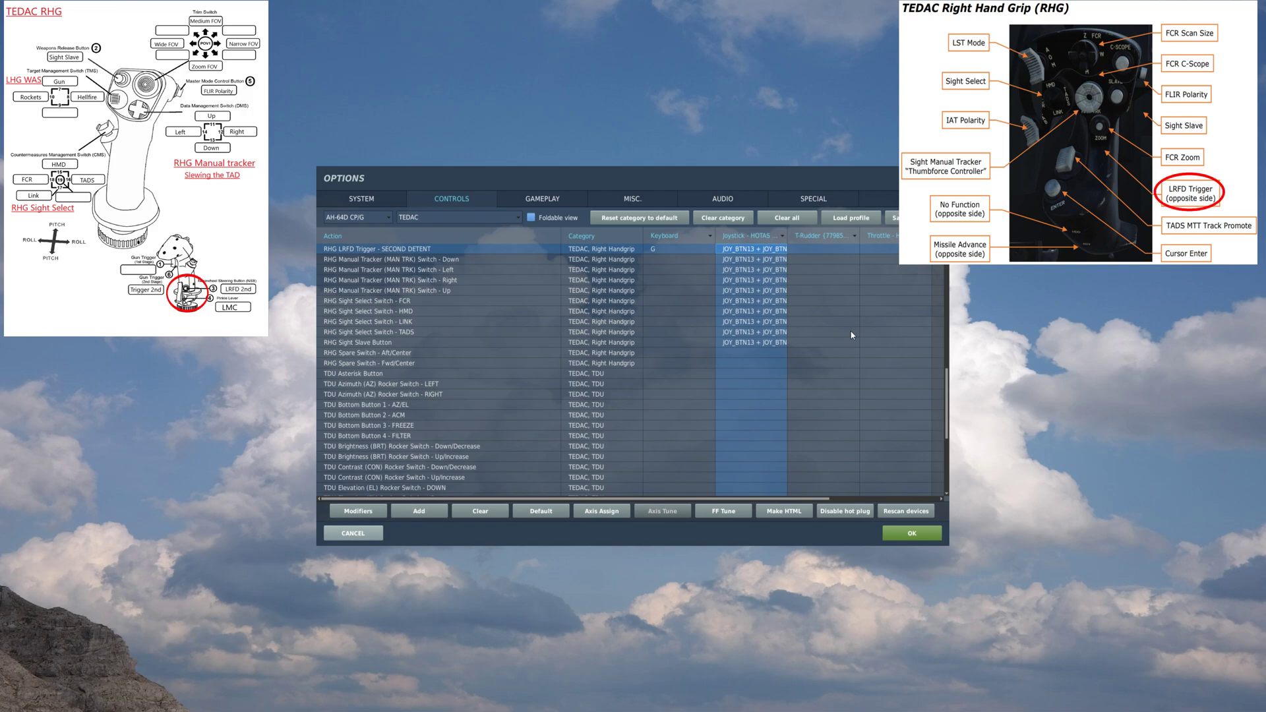